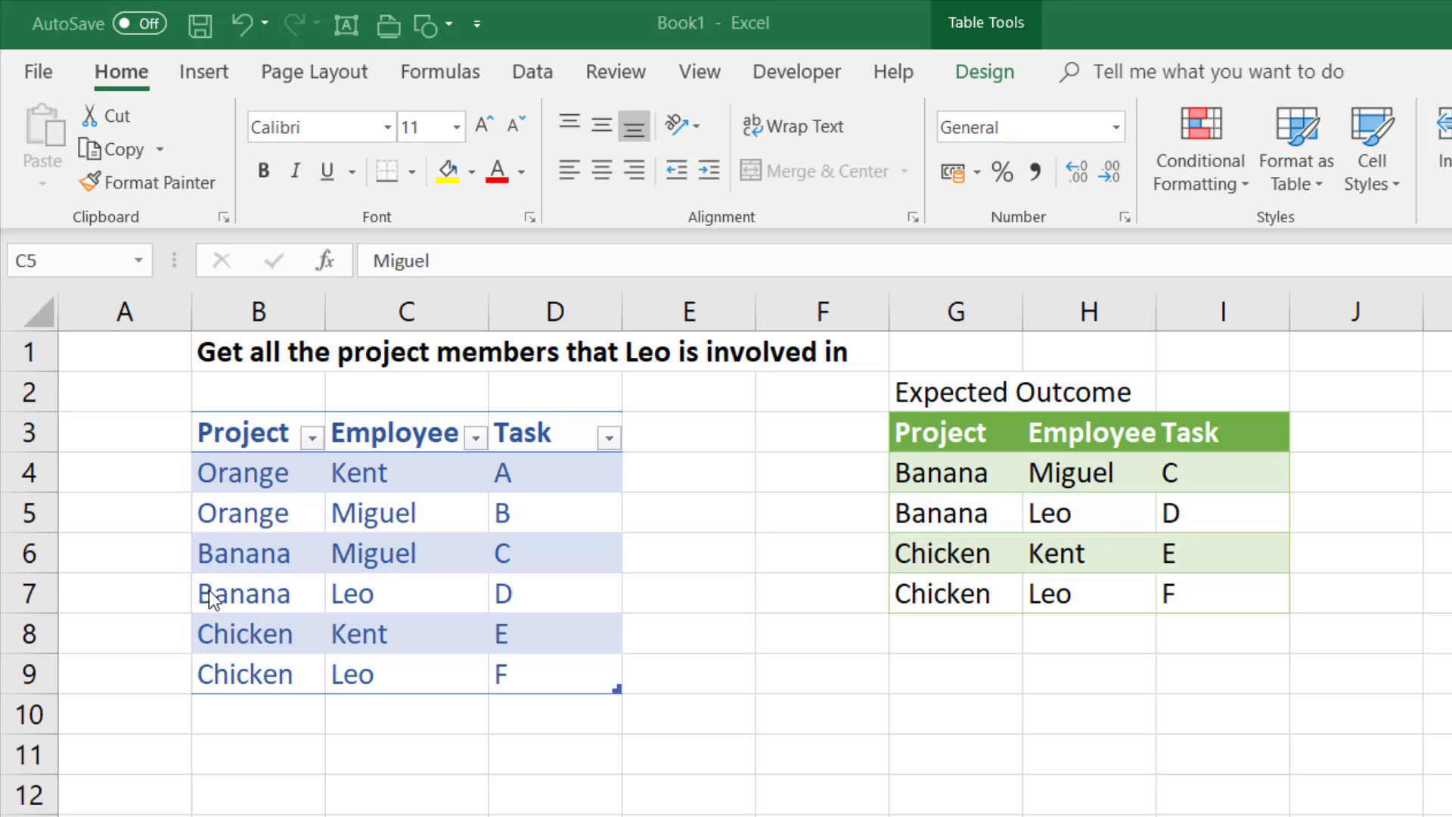
Compare the Banana and Chicken project rows in the source table with the rows of the Expected Outcome table
{"action": "left_click", "coordinate": [243, 593]}
{"action": "left_click_drag", "start_coordinate": [408, 587], "coordinate": [249, 580]}
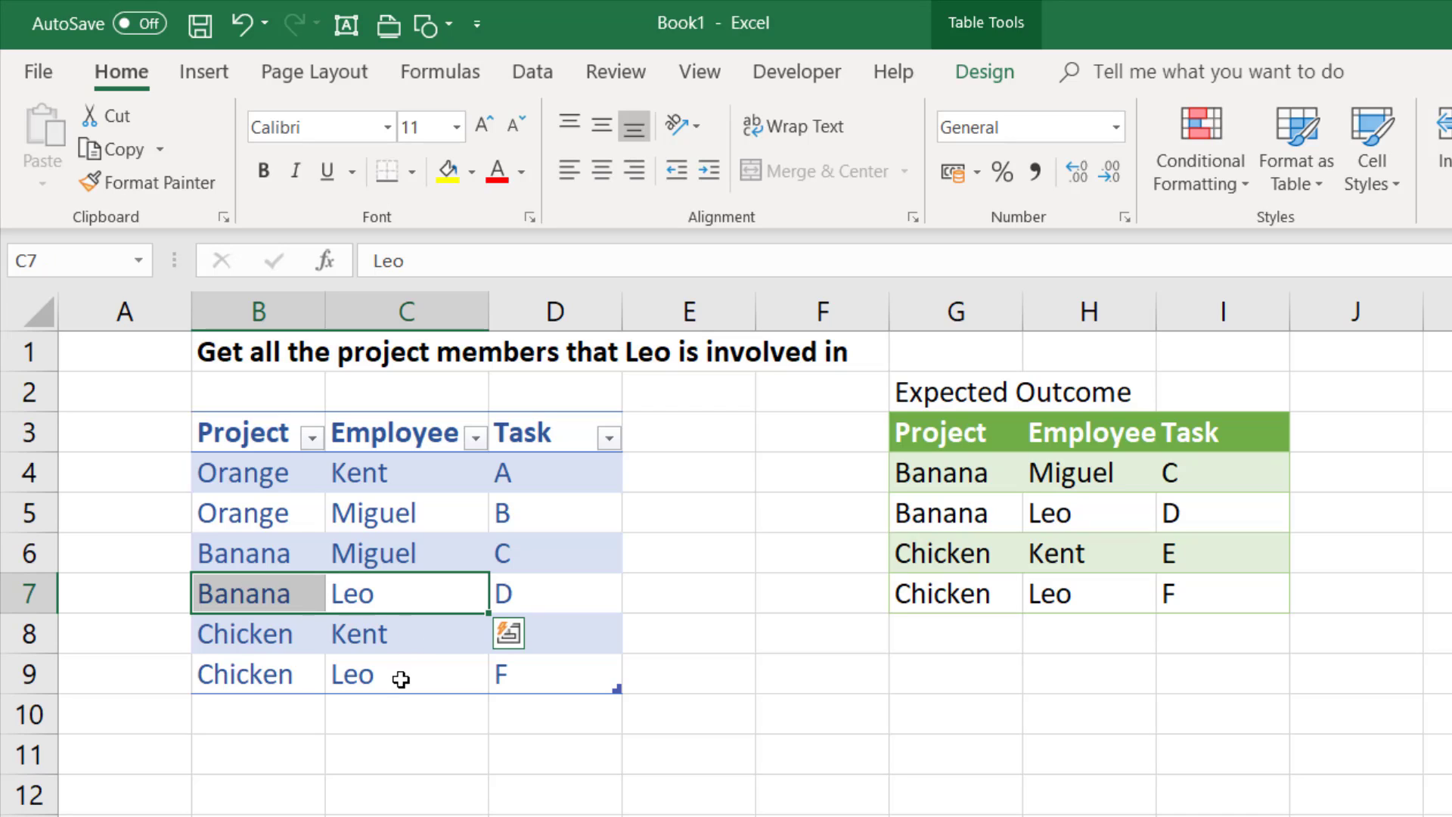
{"action": "left_click_drag", "start_coordinate": [398, 677], "coordinate": [242, 675]}
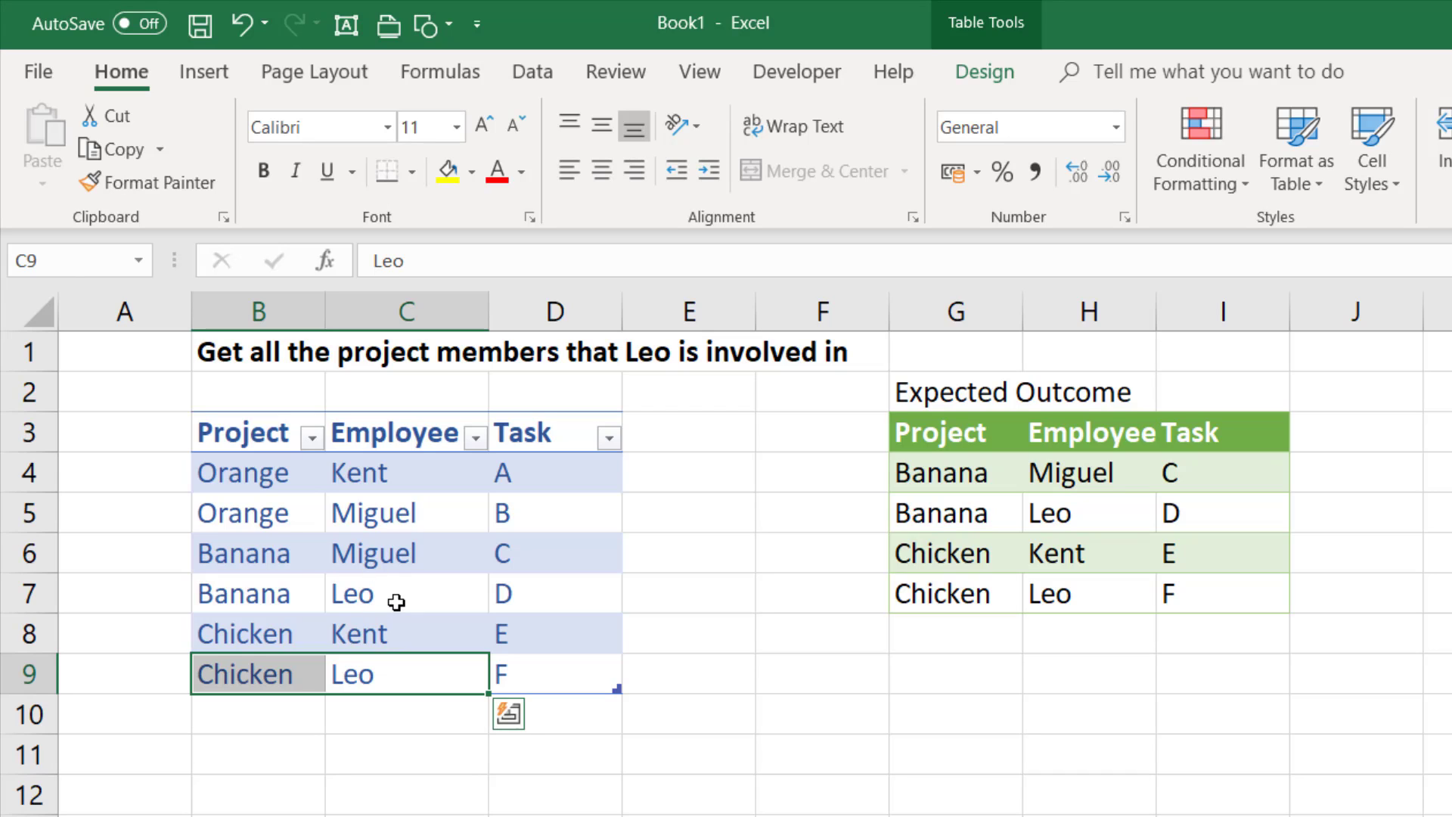
{"action": "left_click_drag", "start_coordinate": [392, 600], "coordinate": [249, 589]}
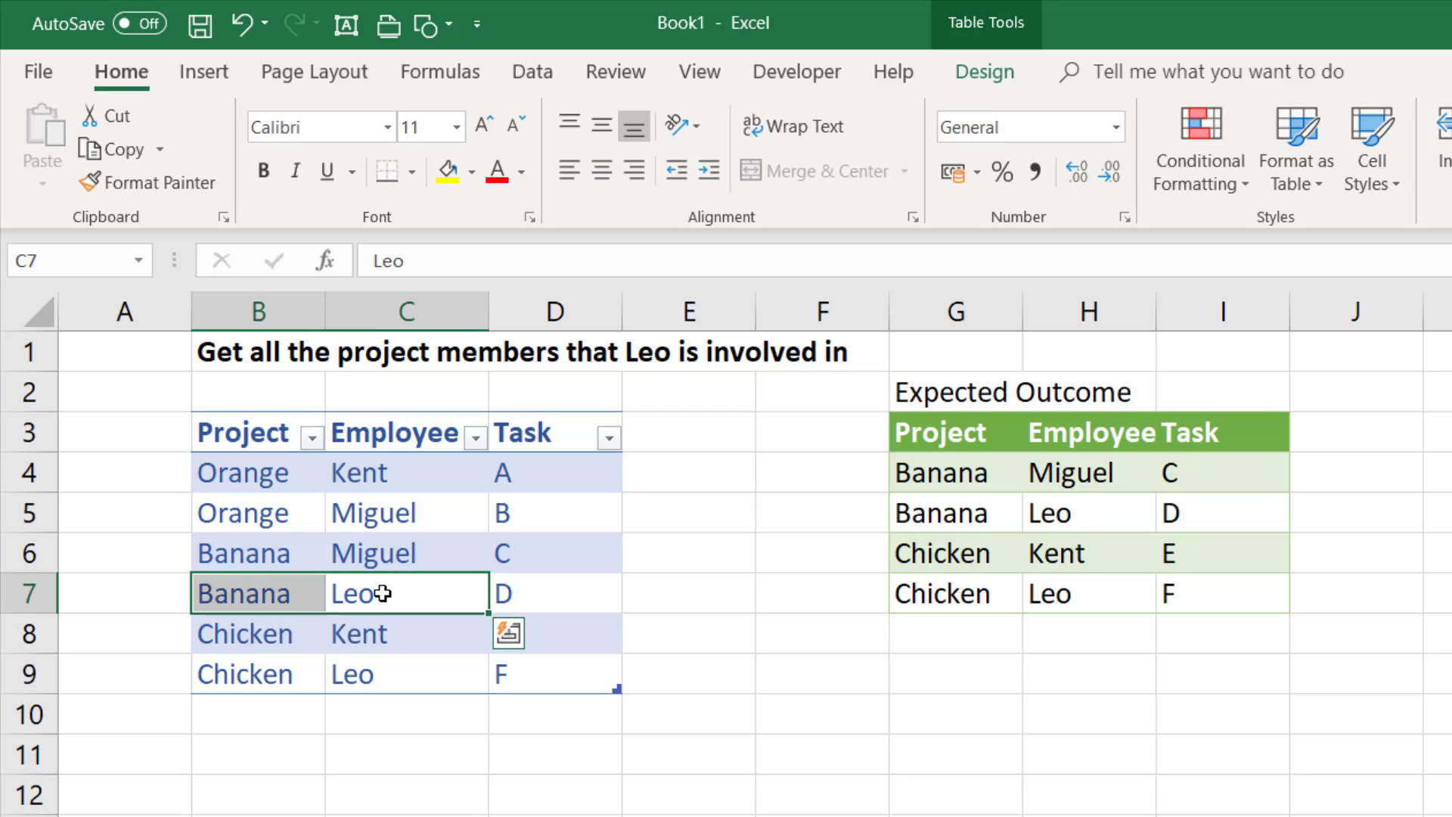
{"action": "left_click", "coordinate": [246, 546]}
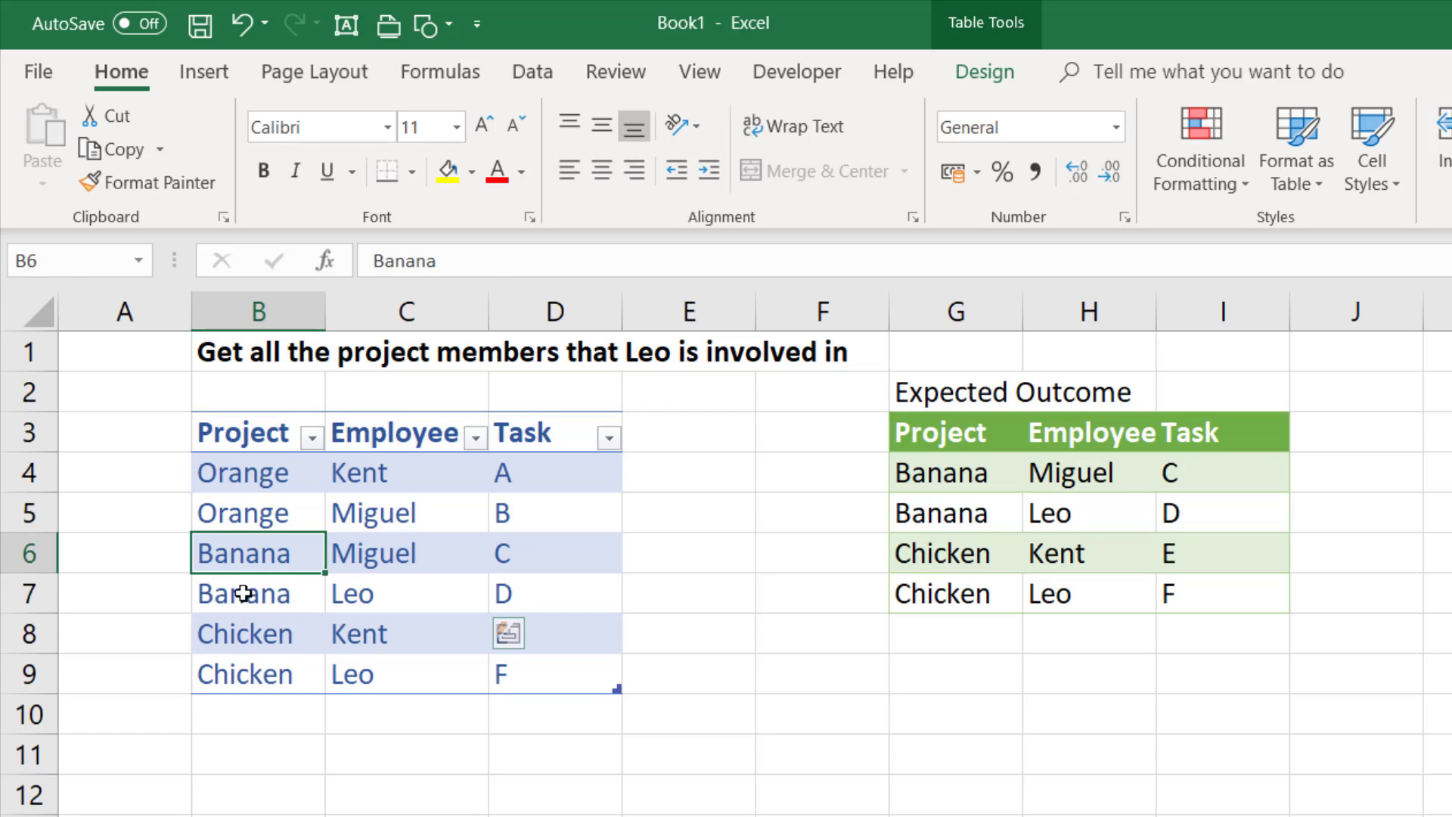
{"action": "left_click", "coordinate": [244, 594], "text": "shift"}
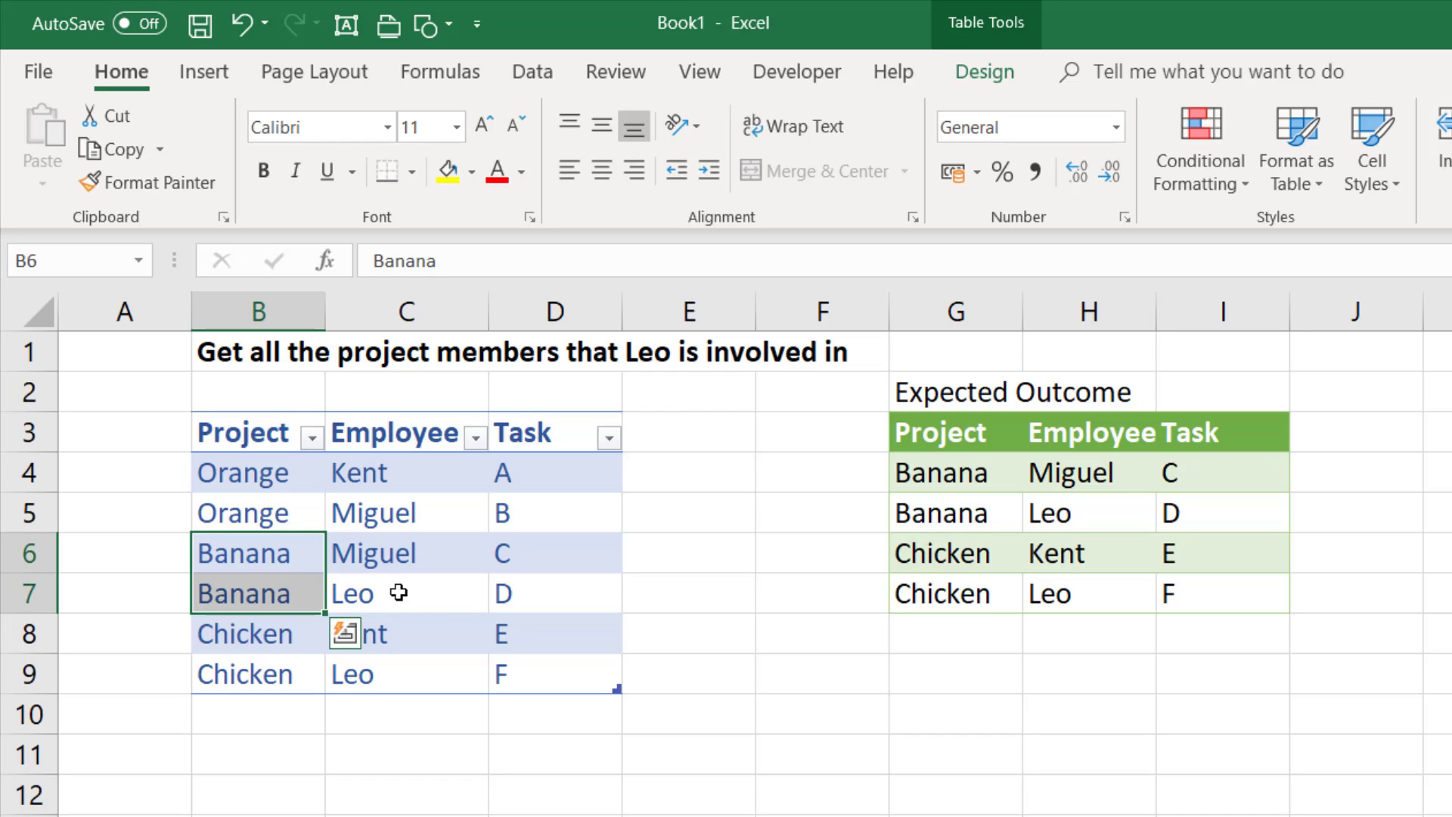
{"action": "left_click_drag", "start_coordinate": [1053, 514], "coordinate": [969, 475]}
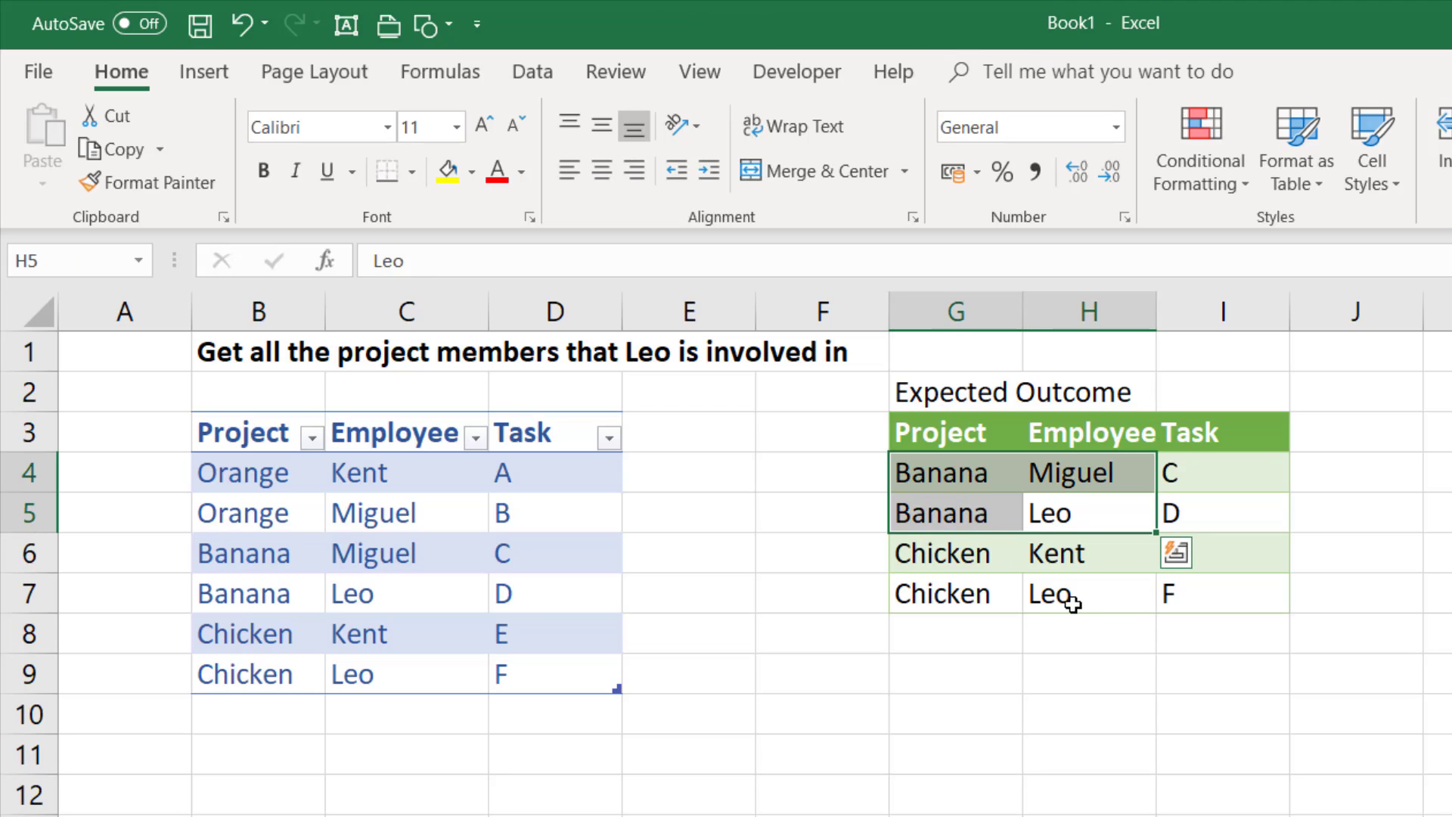
{"action": "left_click_drag", "start_coordinate": [940, 552], "coordinate": [1066, 577]}
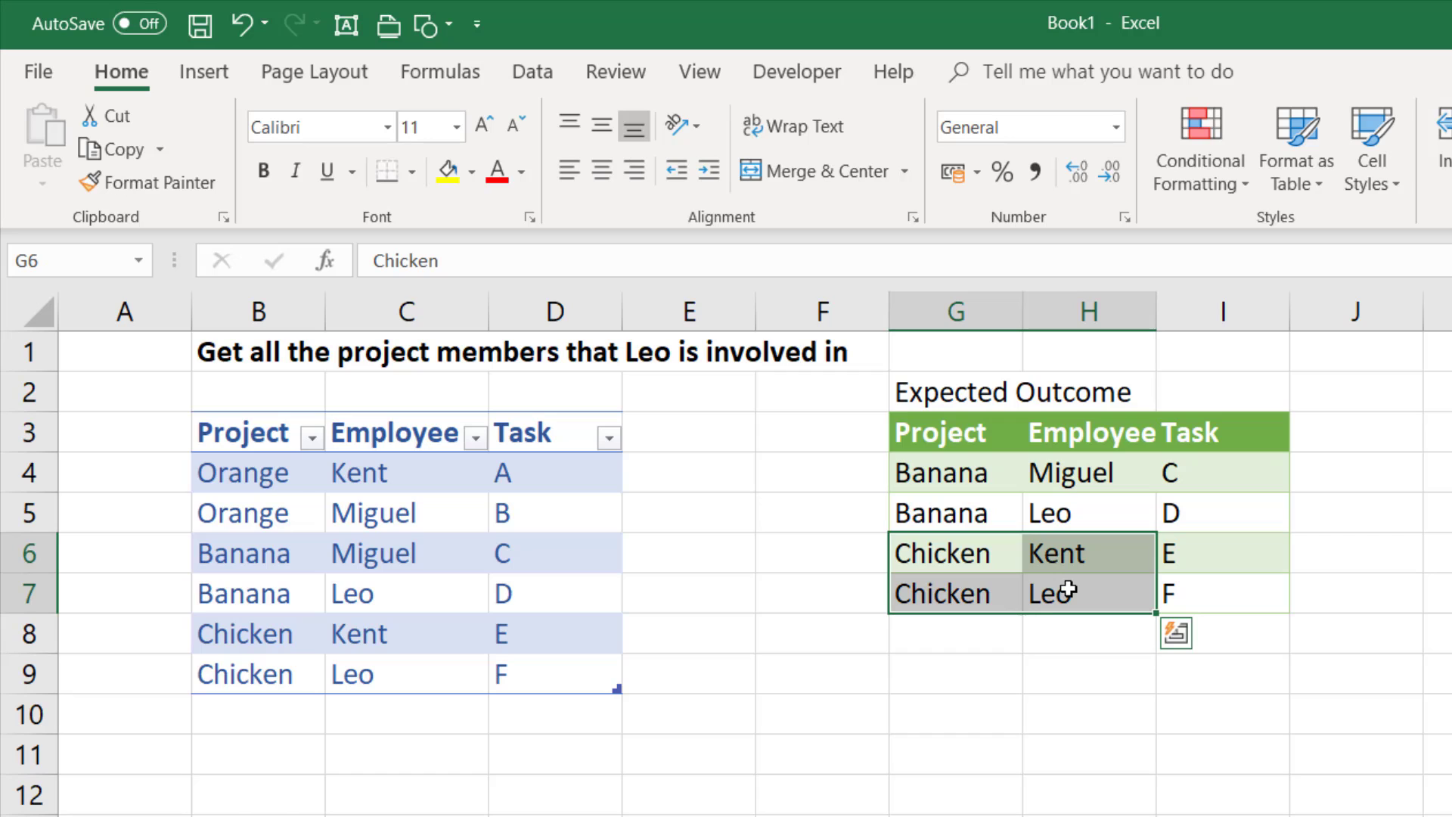
Load the Project, Employee and Task source table into the Power Query Editor
{"action": "left_click", "coordinate": [384, 635]}
{"action": "key", "text": "Up"}
{"action": "key", "text": "Up"}
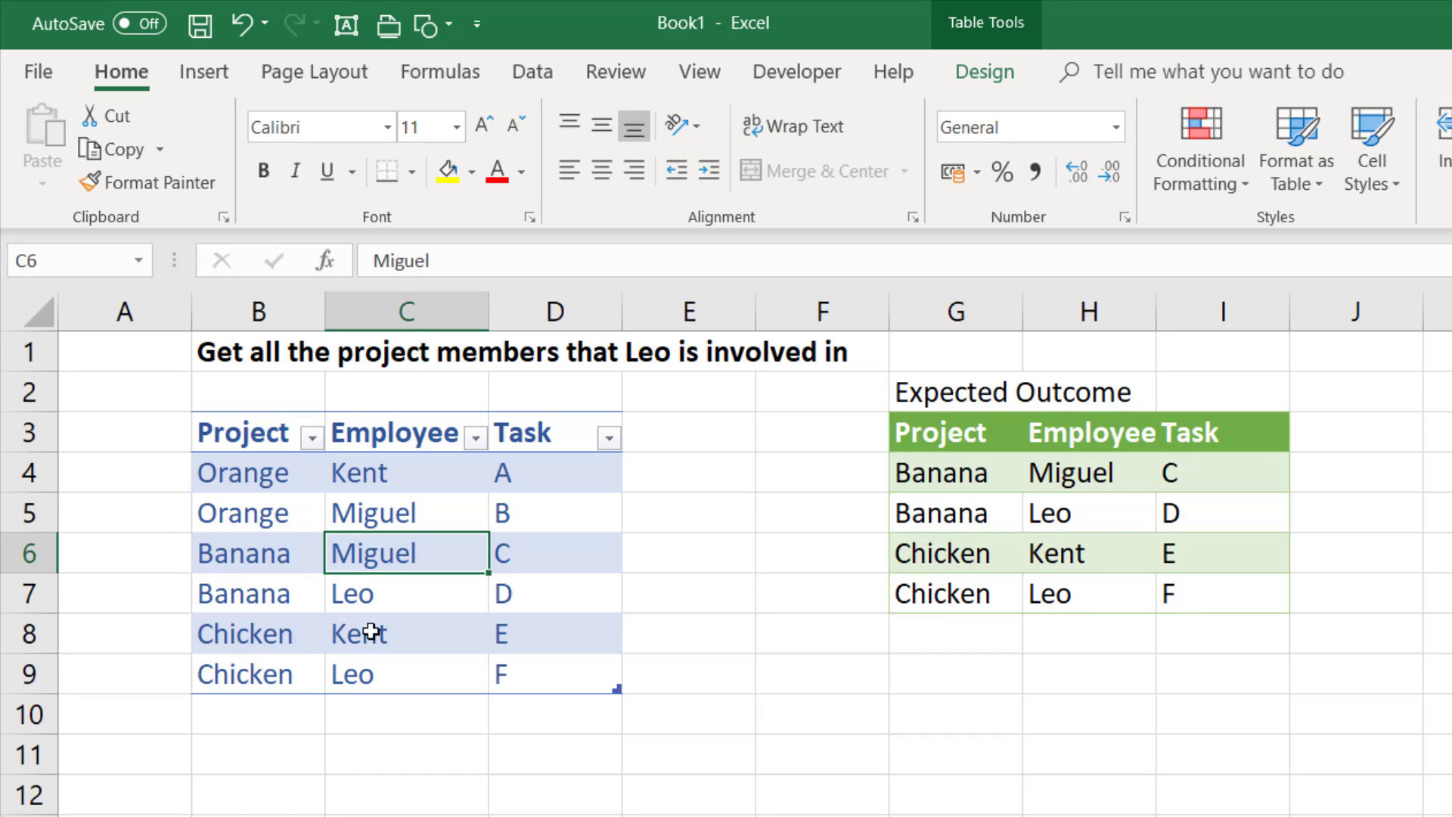
{"action": "left_click", "coordinate": [529, 73]}
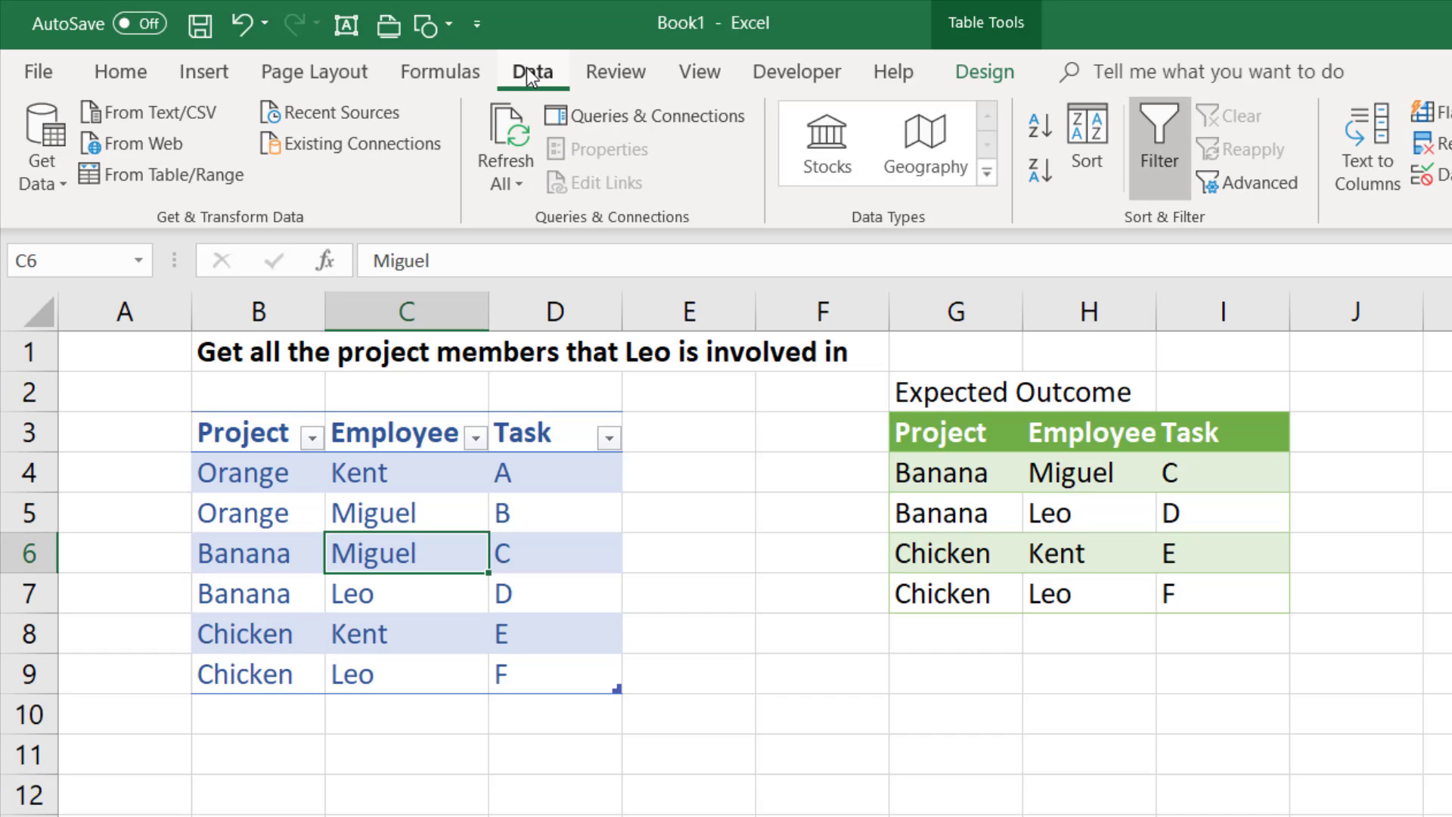
{"action": "left_click", "coordinate": [192, 171]}
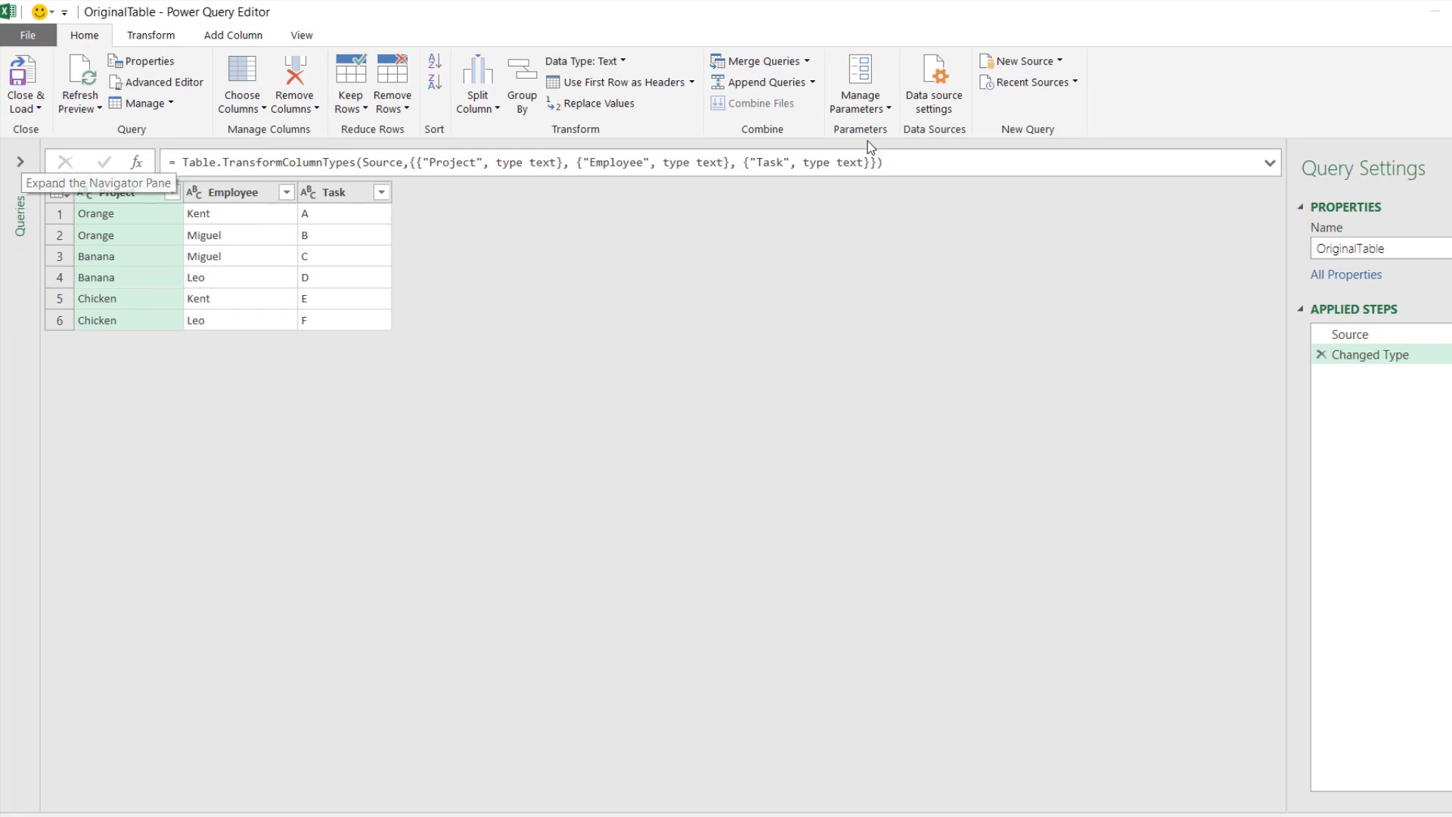
Create a required parameter EmployeeName of type Text with the row 1 employee's name as its current value
{"action": "left_click", "coordinate": [862, 106]}
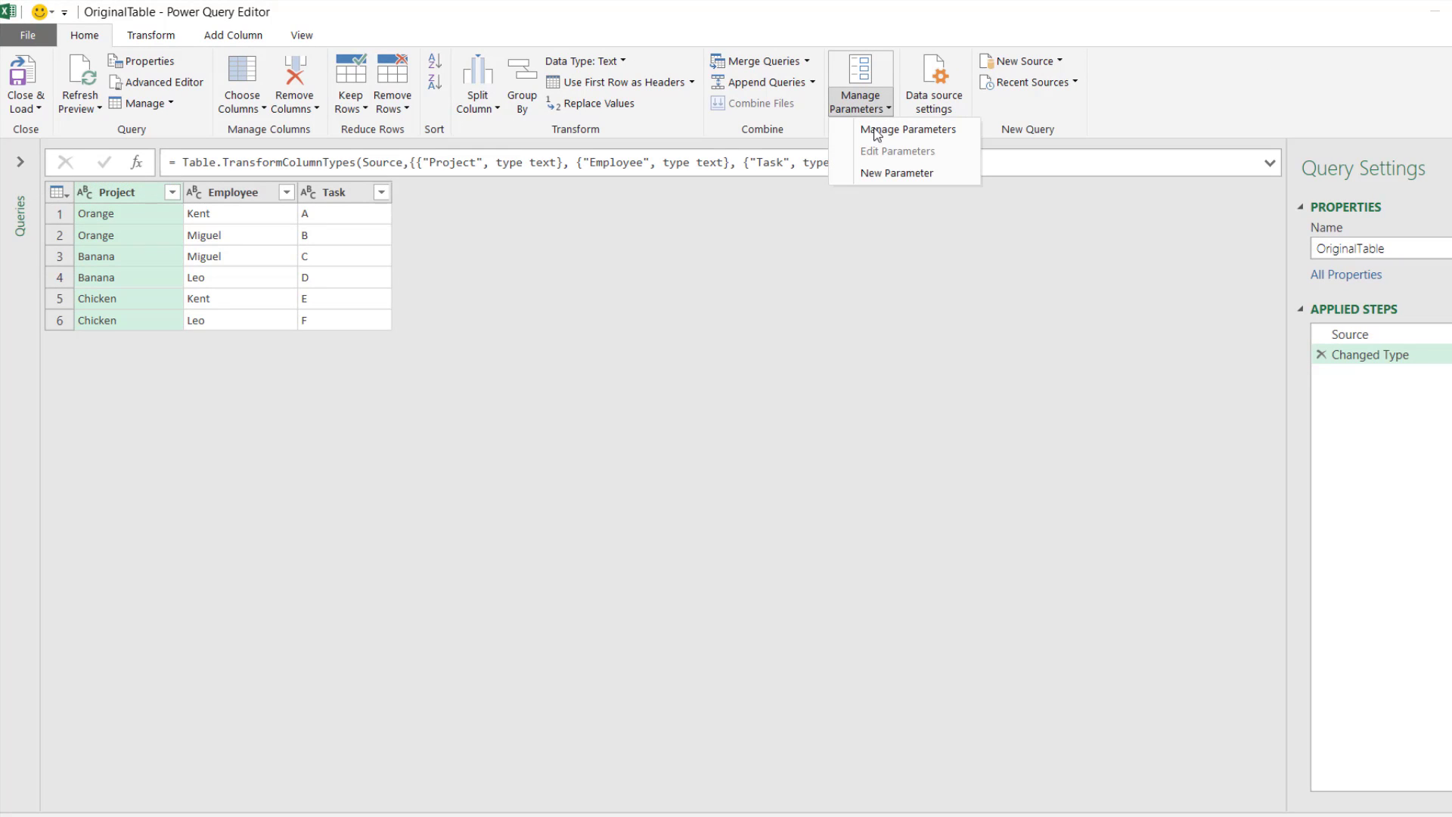
{"action": "left_click", "coordinate": [875, 175]}
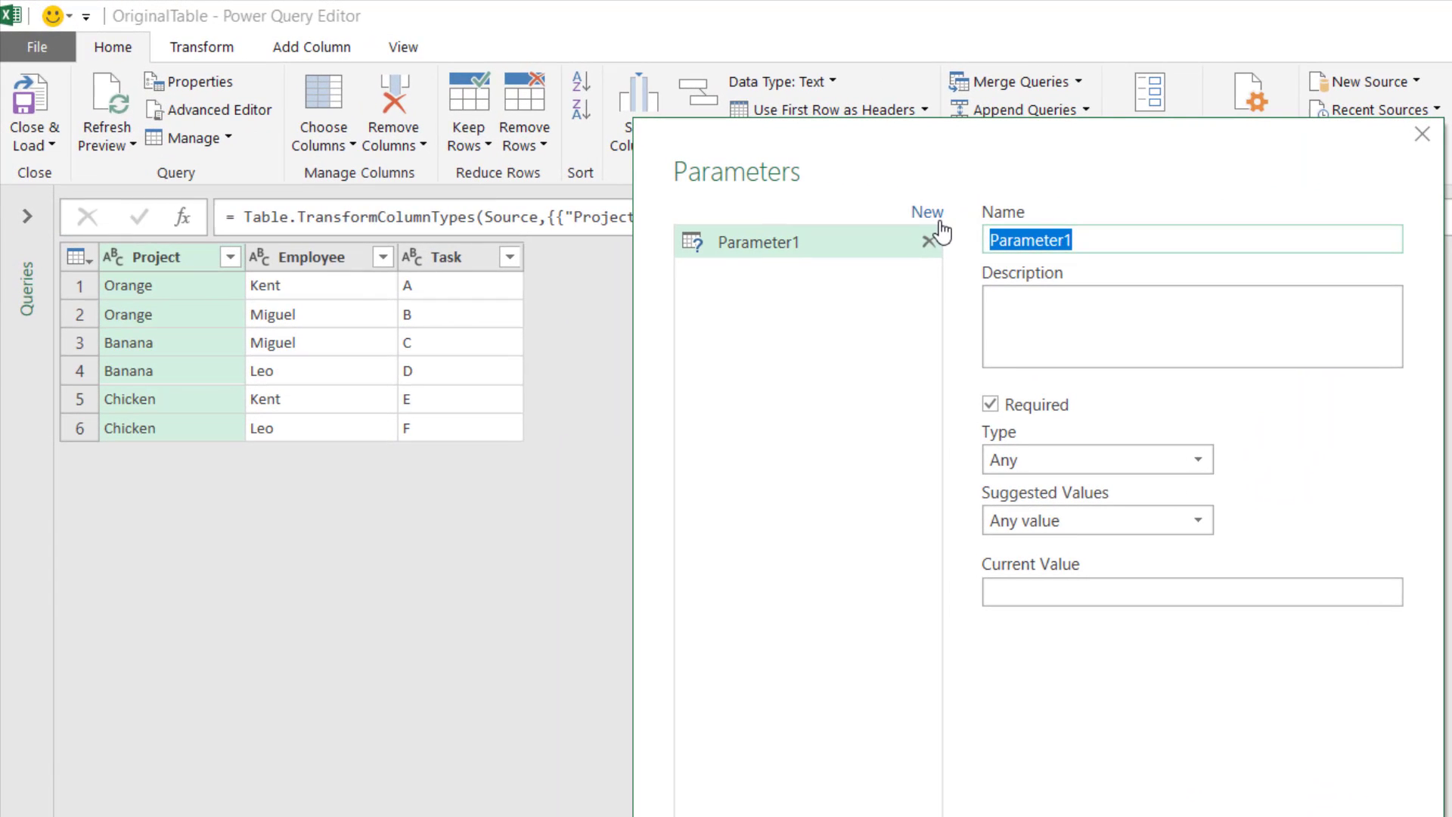
{"action": "type", "text": "Em"}
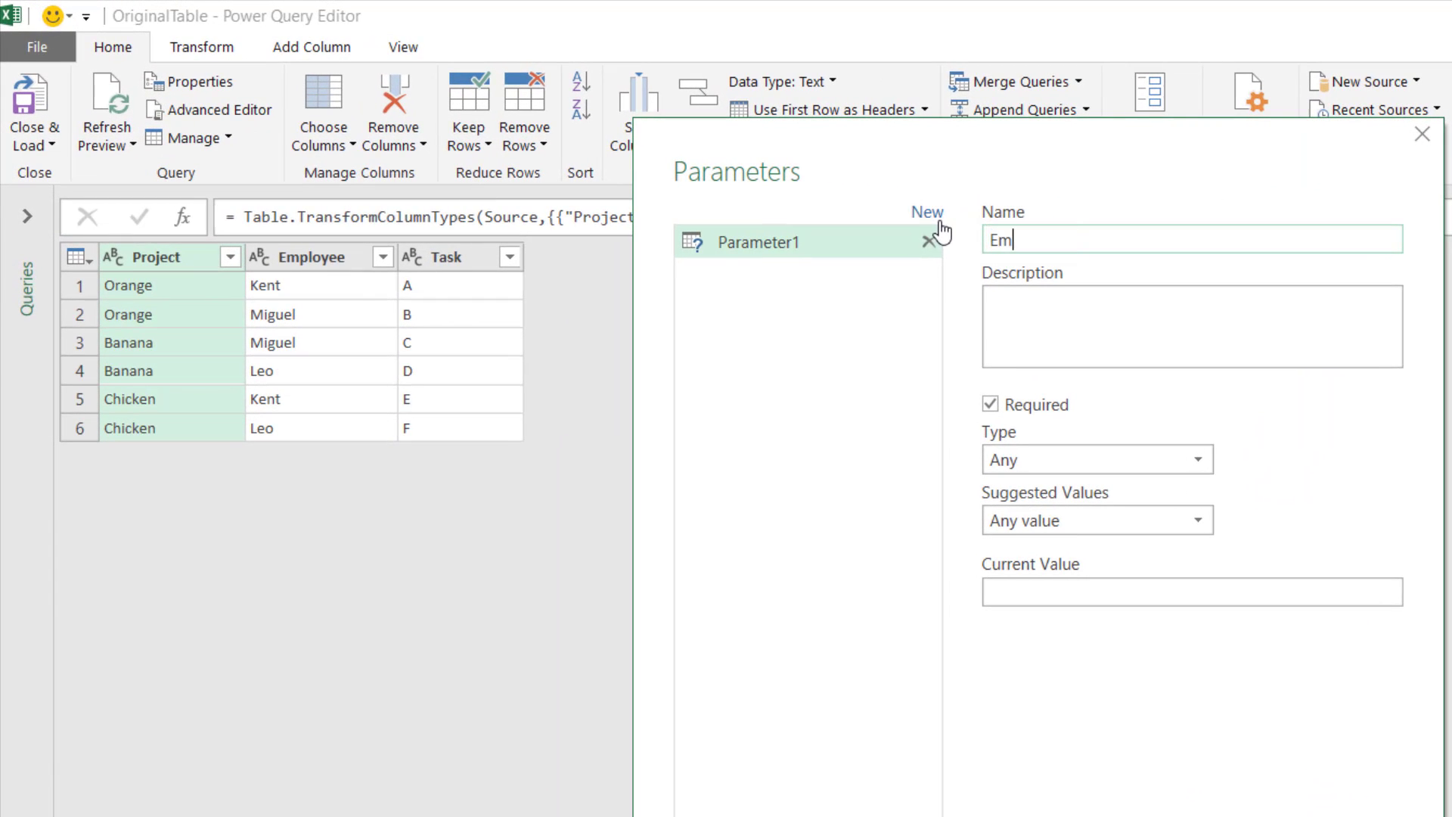
{"action": "type", "text": "ployeeName"}
{"action": "left_click", "coordinate": [1004, 461]}
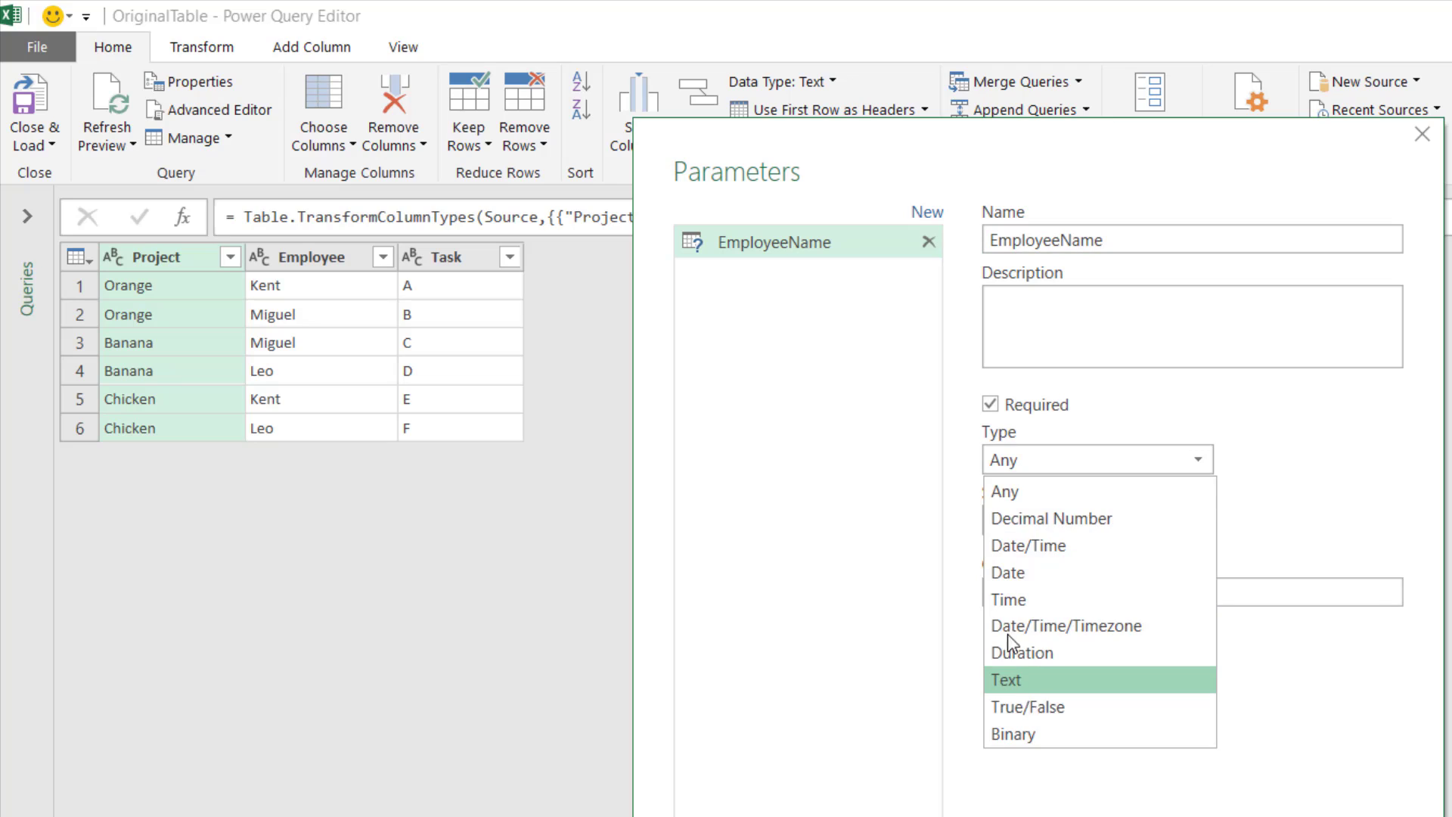
{"action": "left_click", "coordinate": [1013, 679]}
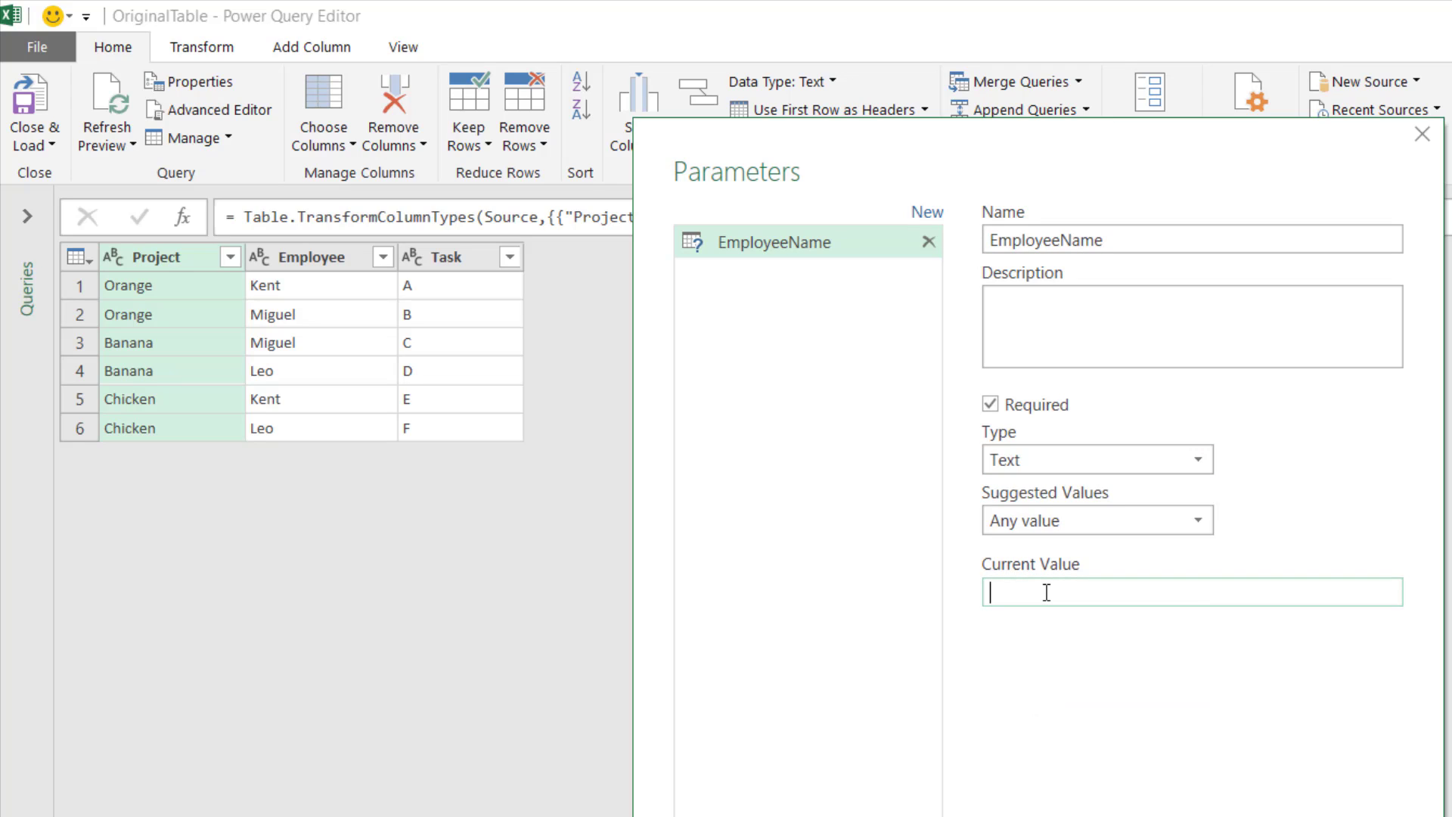
{"action": "type", "text": "Kent"}
{"action": "key", "text": "Return"}
Create a query that references OriginalTable and name it LookupTable
{"action": "left_click", "coordinate": [11, 256]}
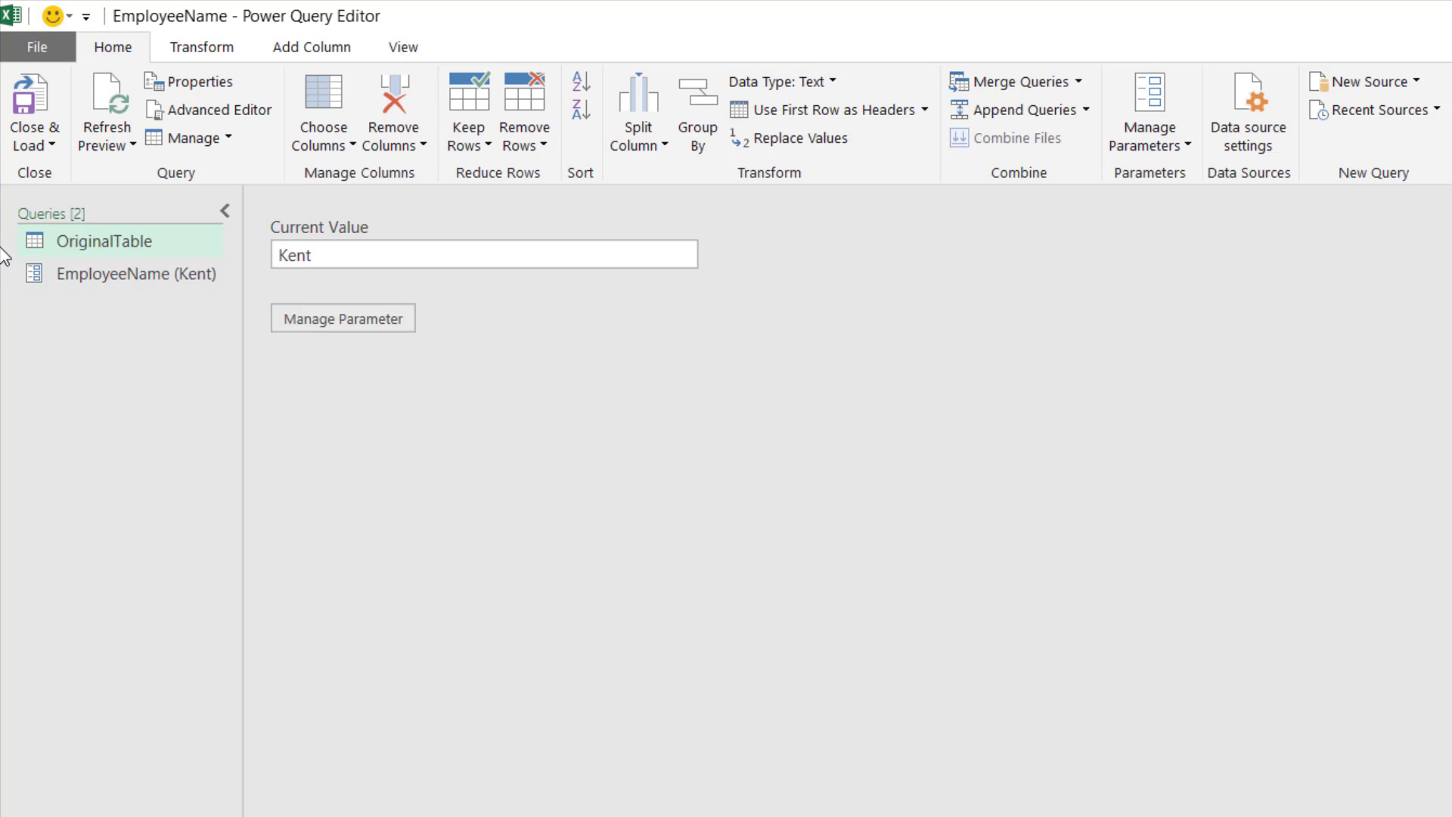
{"action": "left_click", "coordinate": [132, 243]}
{"action": "left_click", "coordinate": [129, 265]}
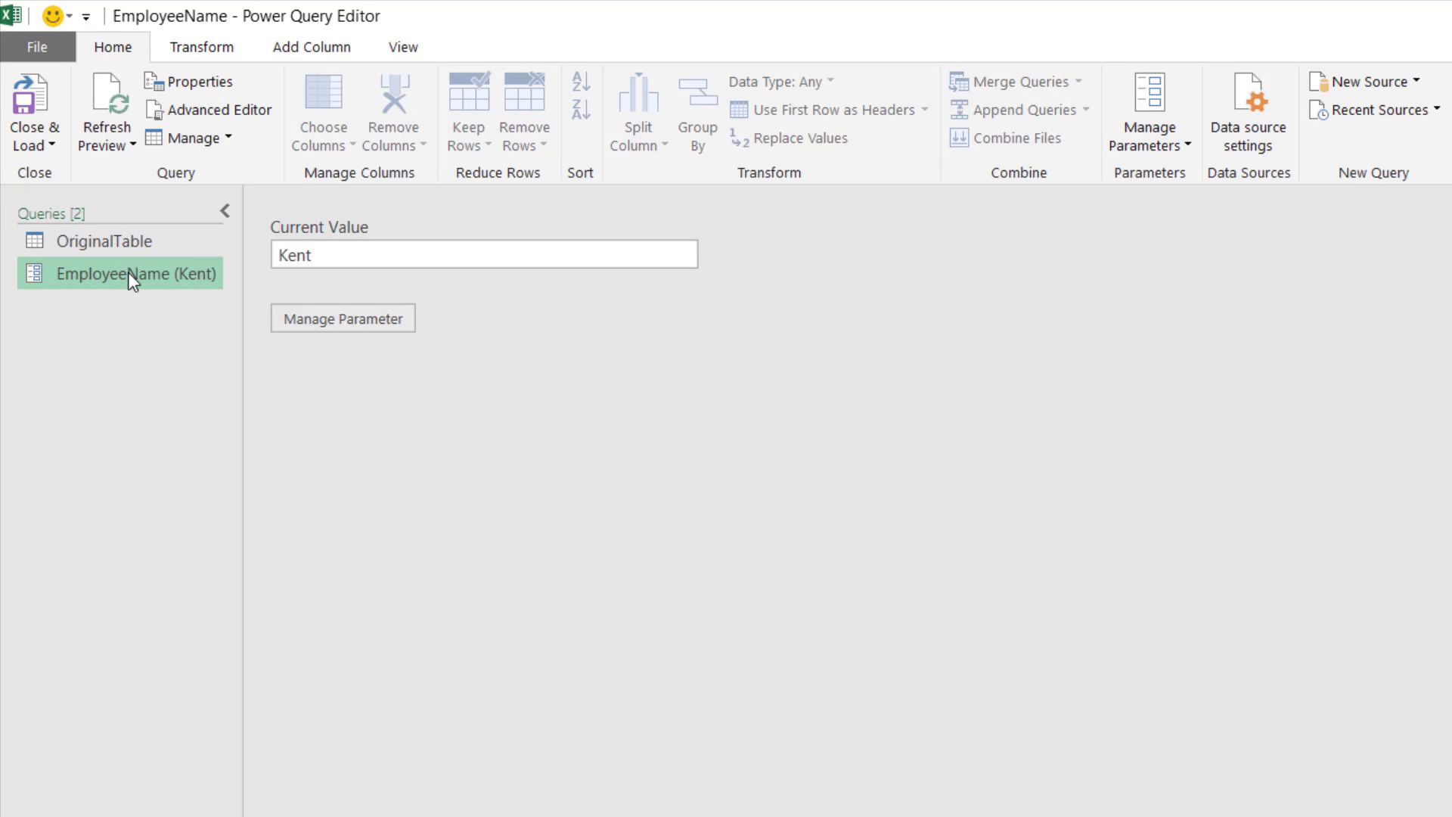
{"action": "left_click", "coordinate": [124, 239]}
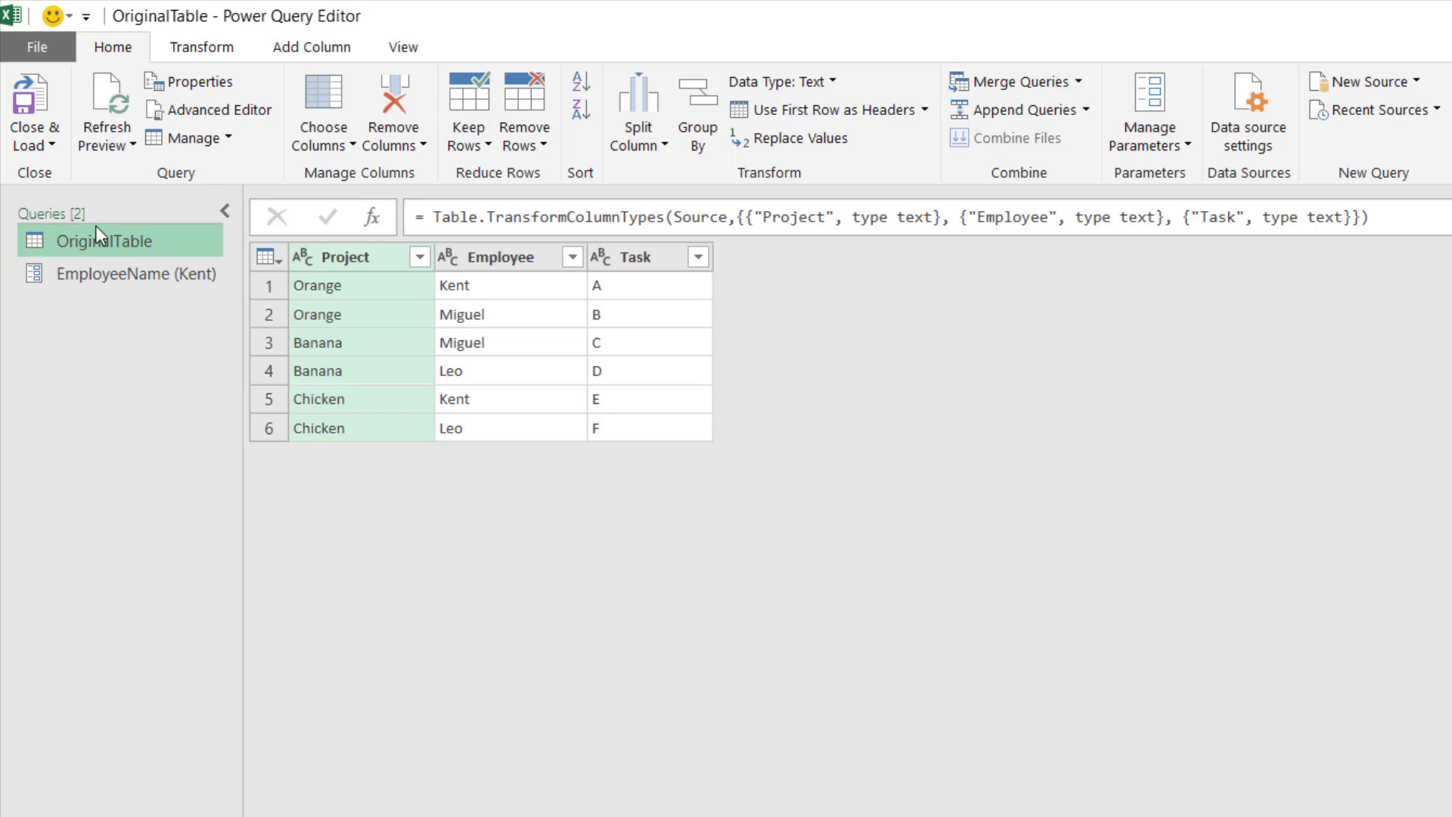
{"action": "right_click", "coordinate": [128, 243]}
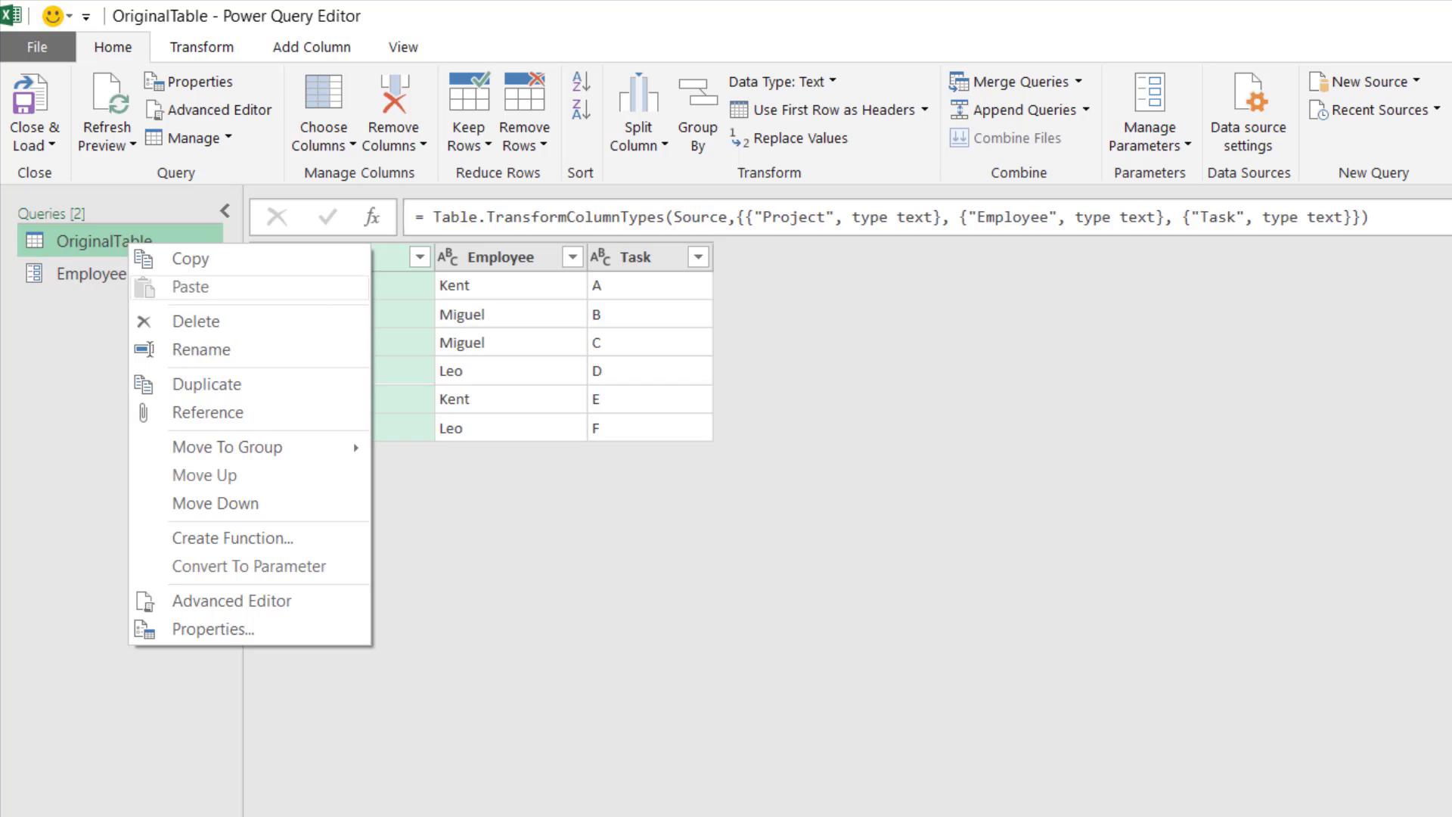
{"action": "left_click", "coordinate": [210, 412]}
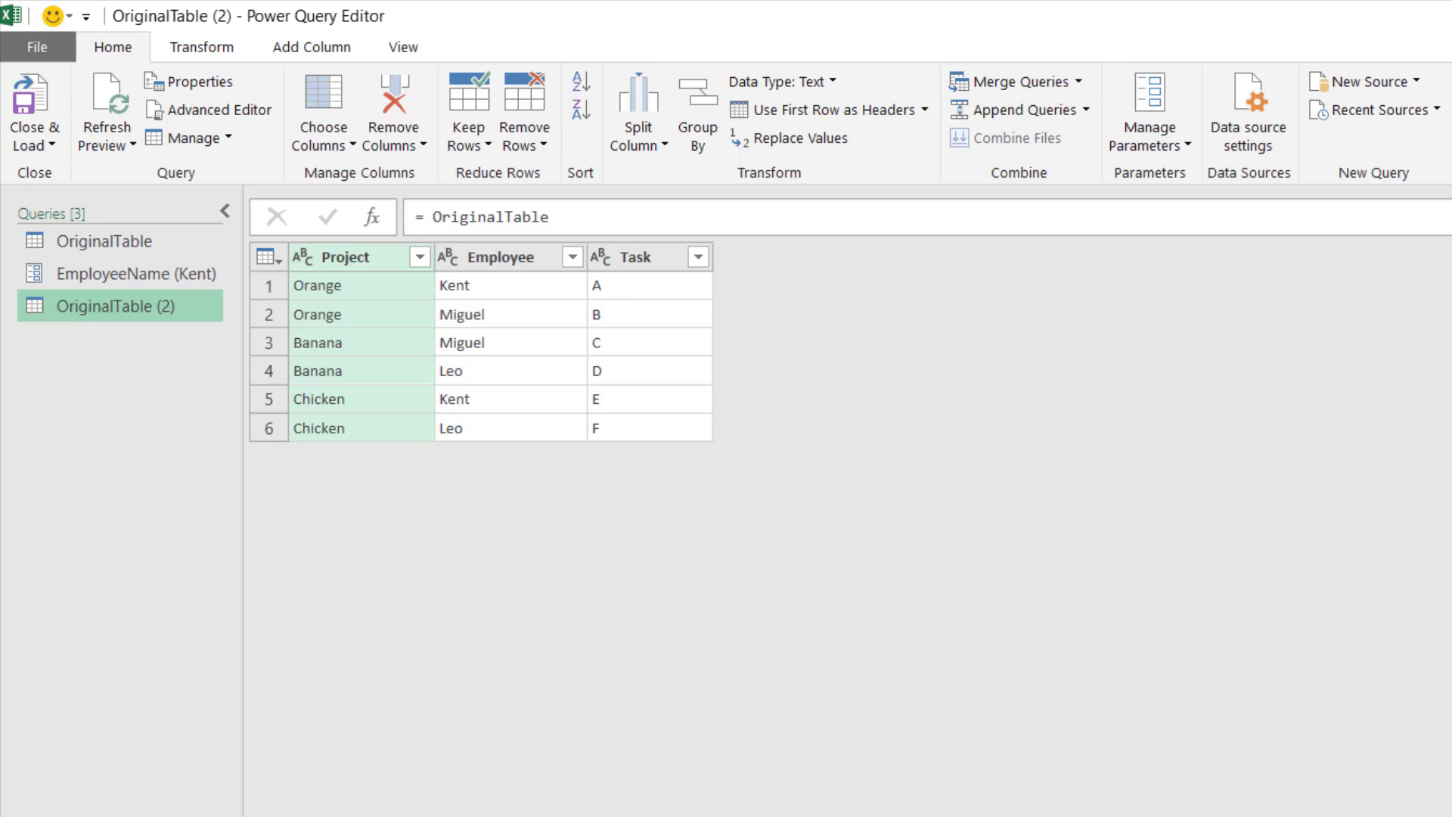
{"action": "type", "text": "LookupTab"}
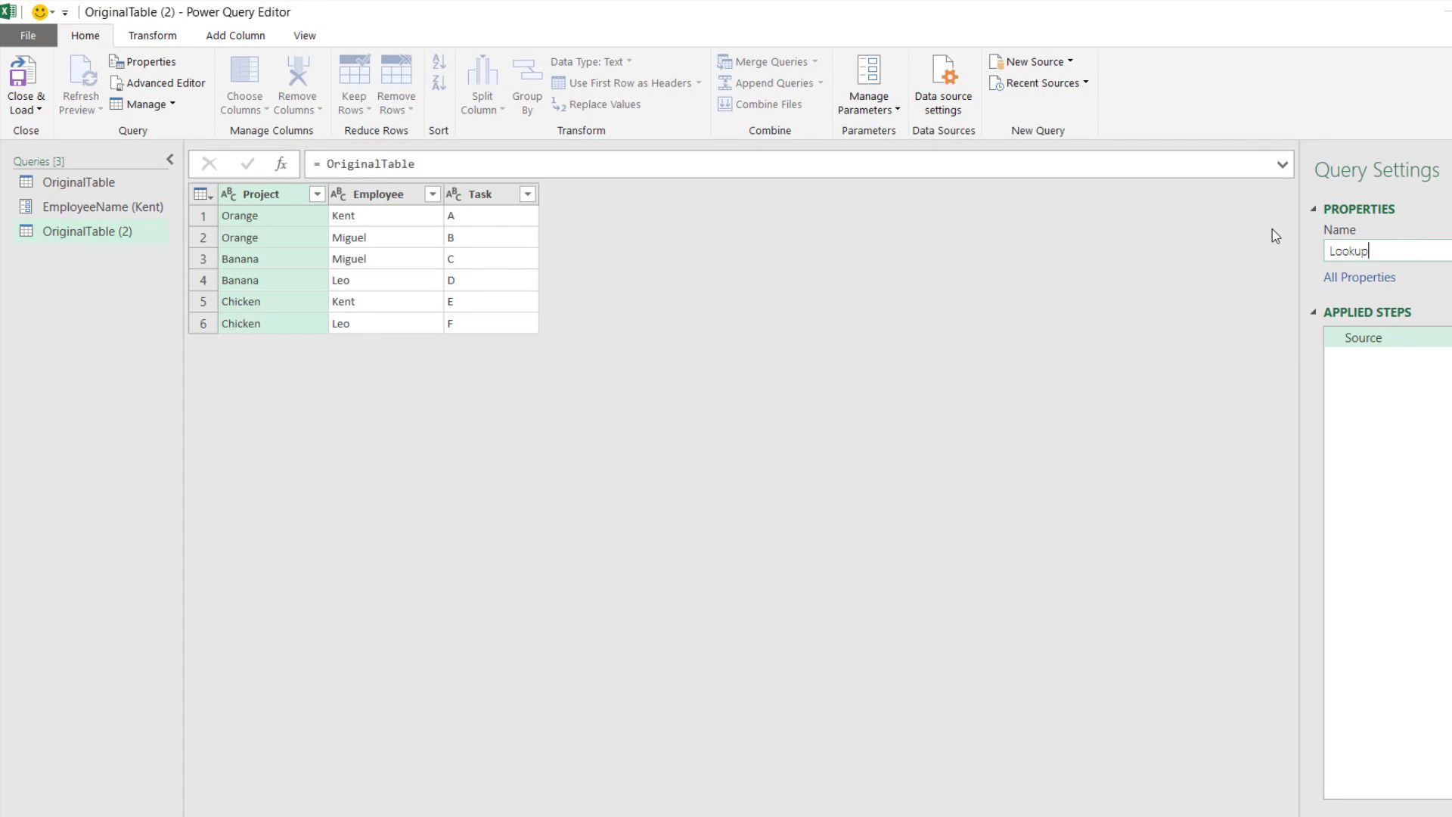
{"action": "type", "text": "le"}
{"action": "key", "text": "Return"}
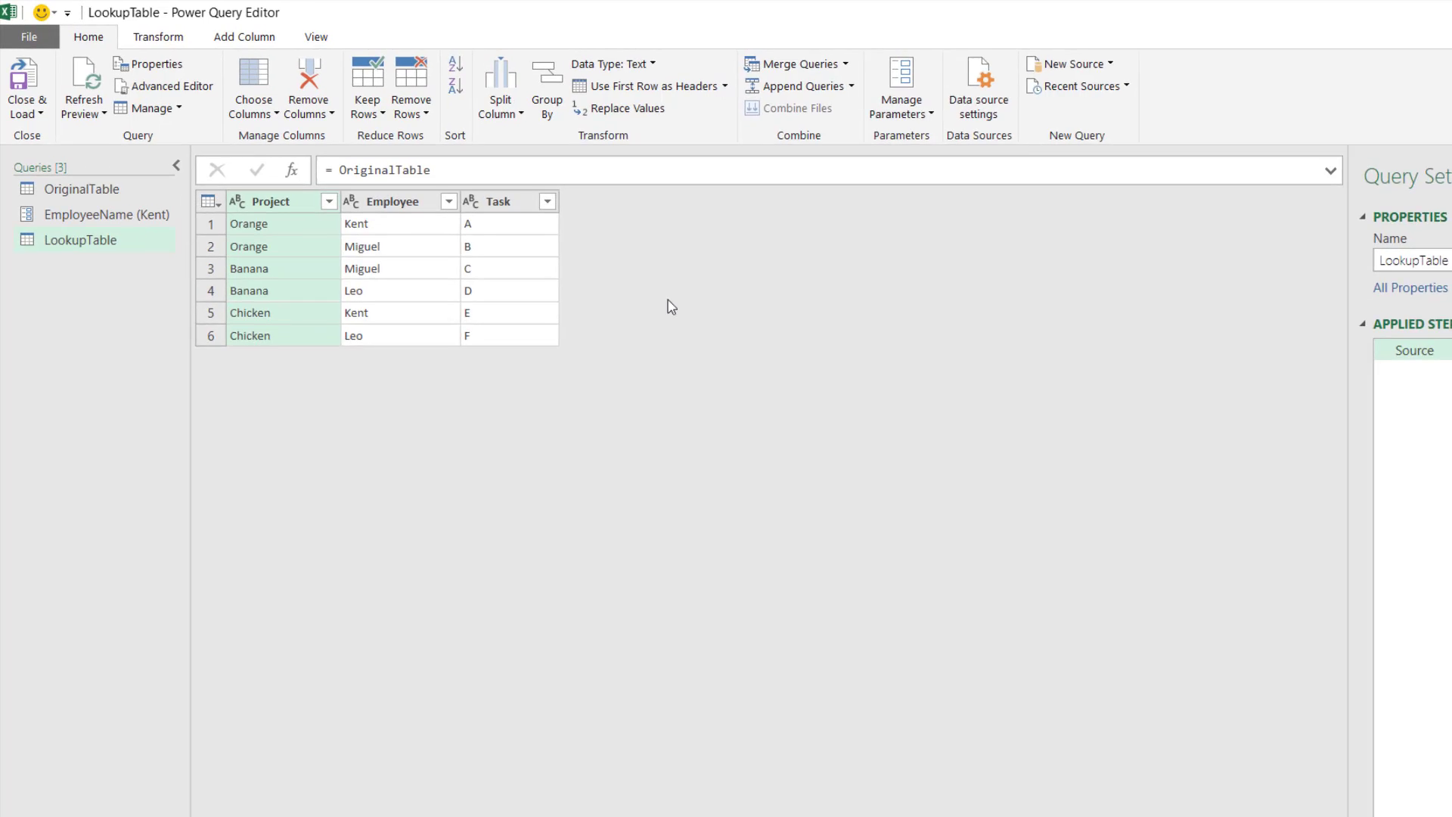
Filter LookupTable to keep rows where Employee equals the EmployeeName parameter
{"action": "left_click", "coordinate": [448, 201]}
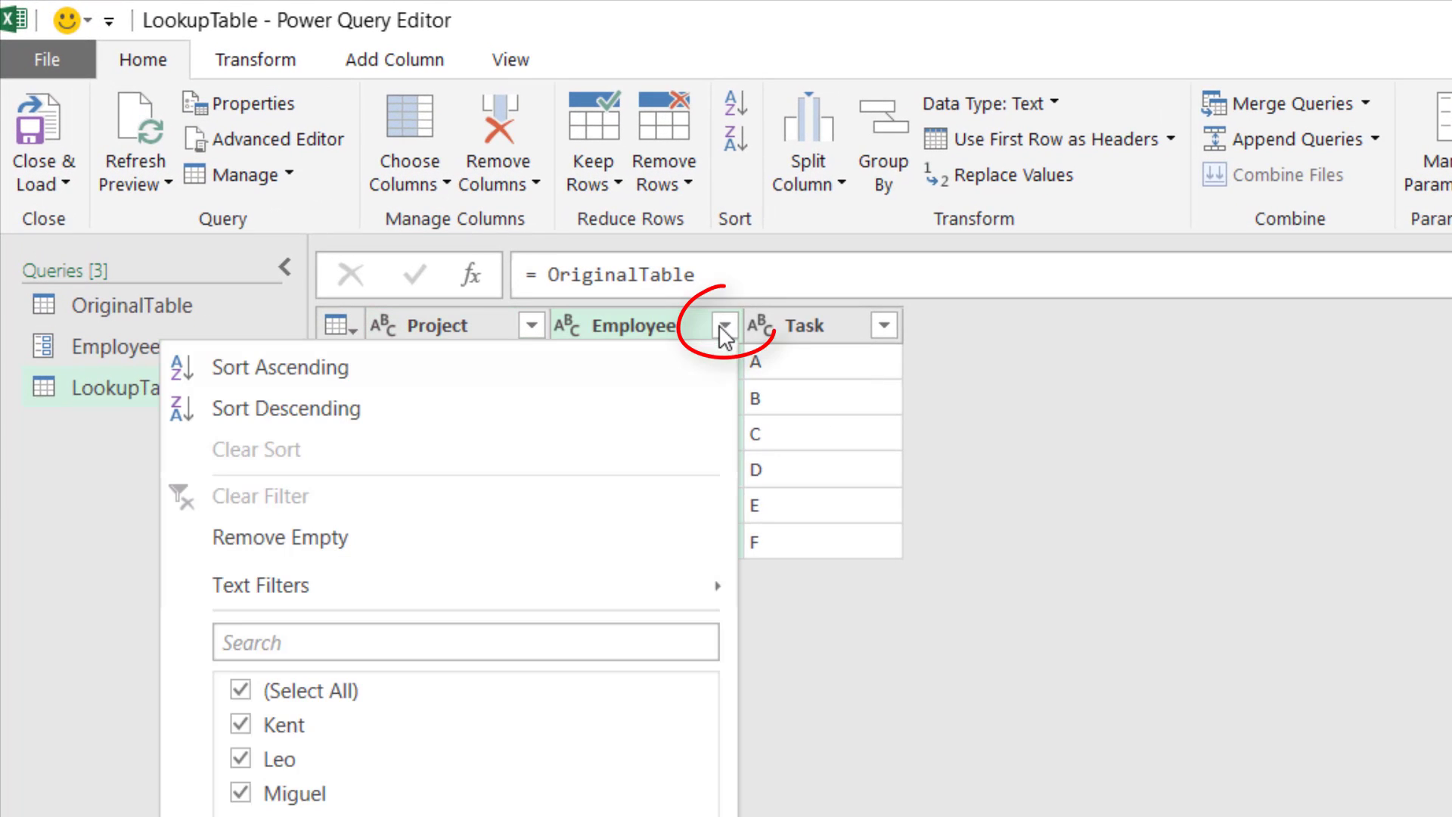
{"action": "mouse_move", "coordinate": [560, 591]}
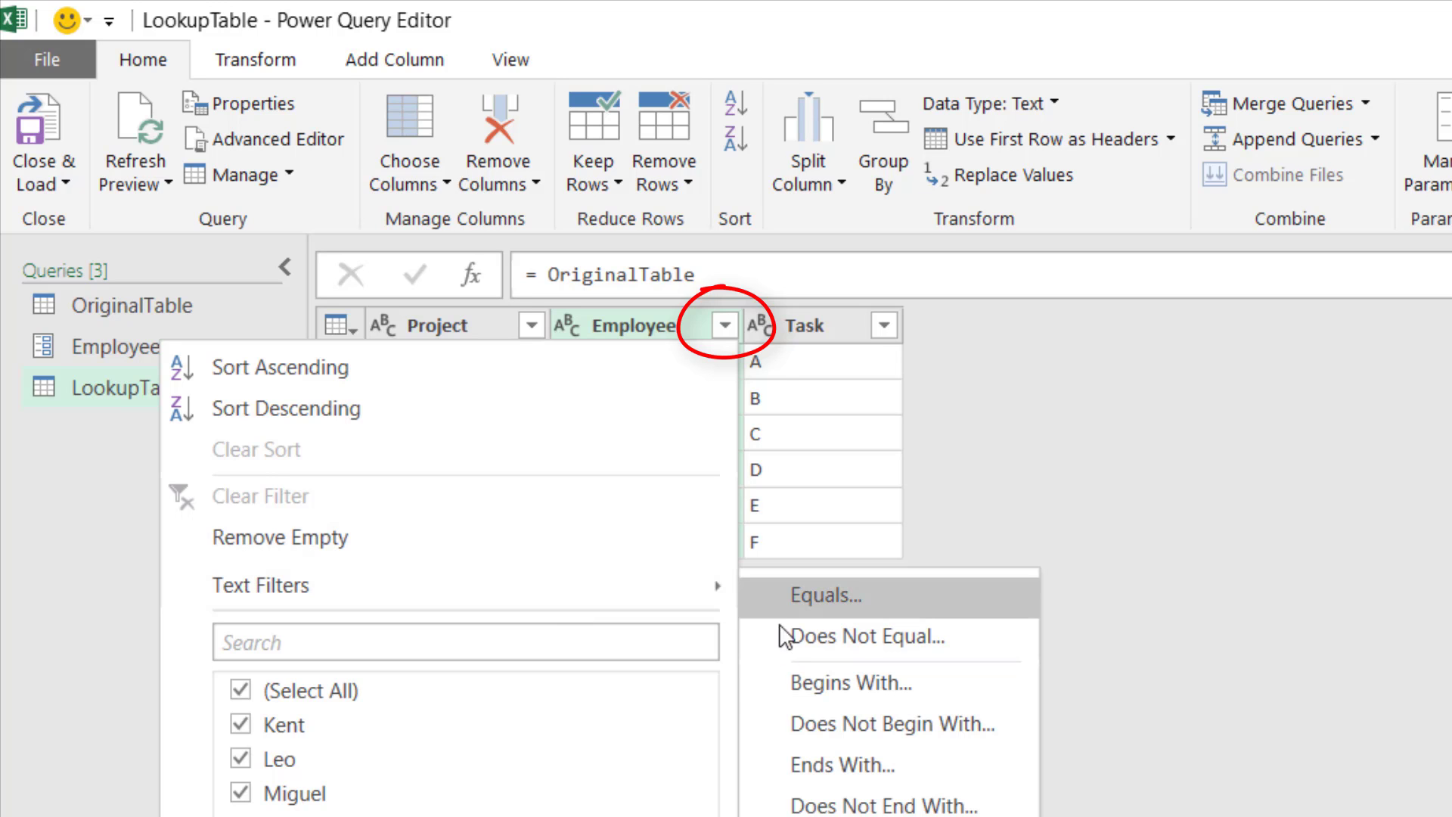
{"action": "left_click", "coordinate": [824, 593]}
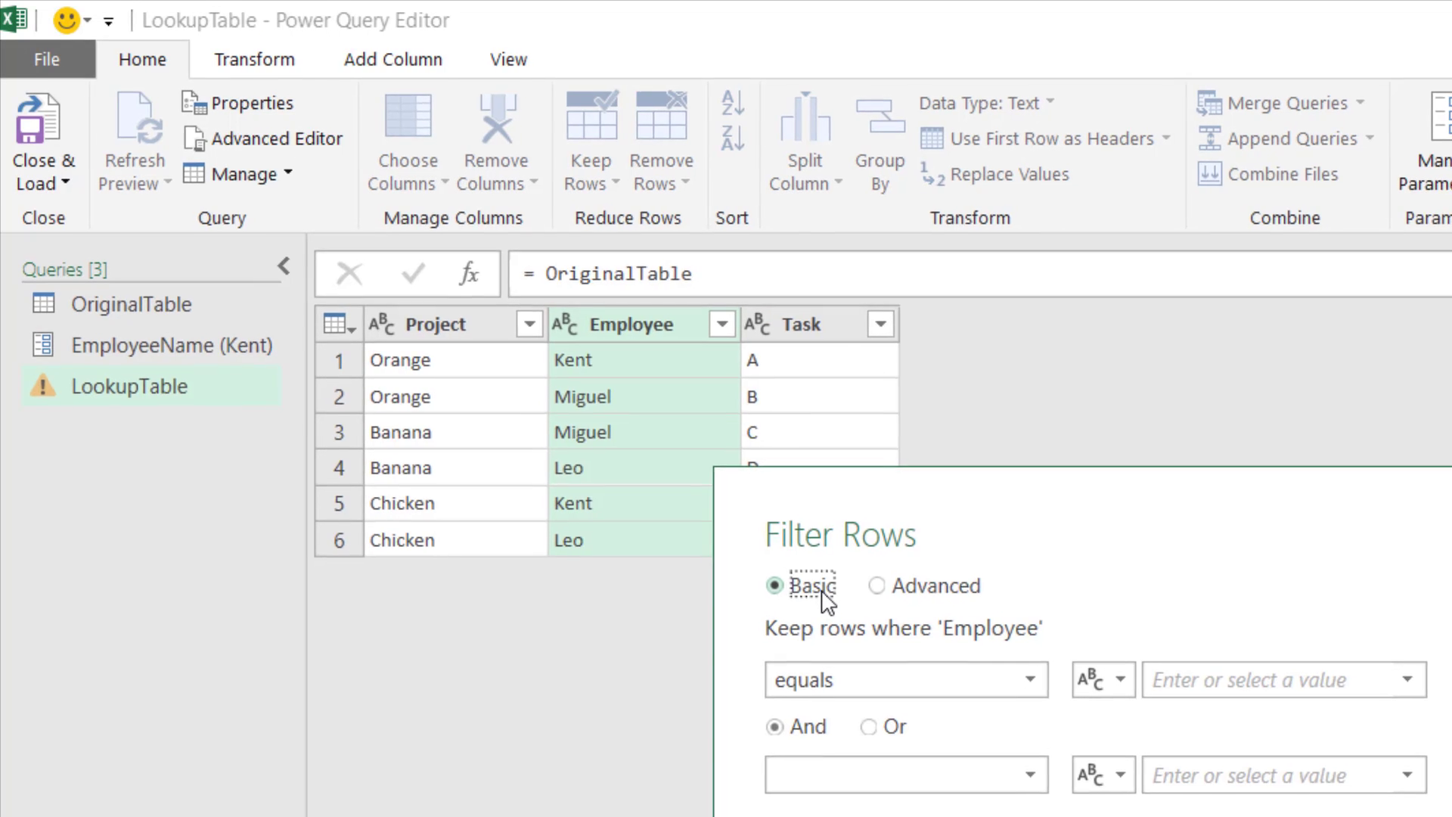
{"action": "left_click", "coordinate": [1101, 679]}
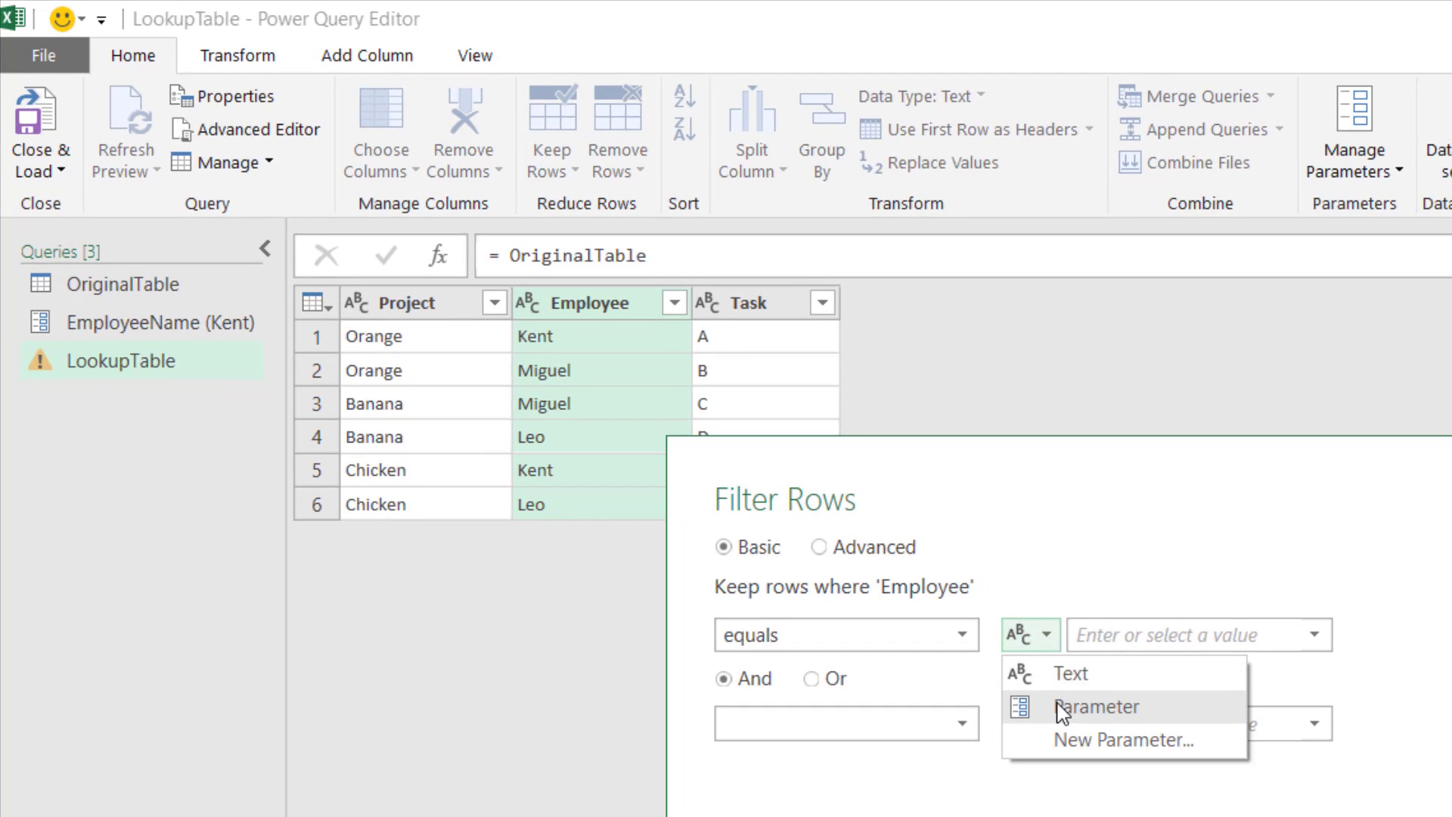
{"action": "left_click", "coordinate": [1062, 709]}
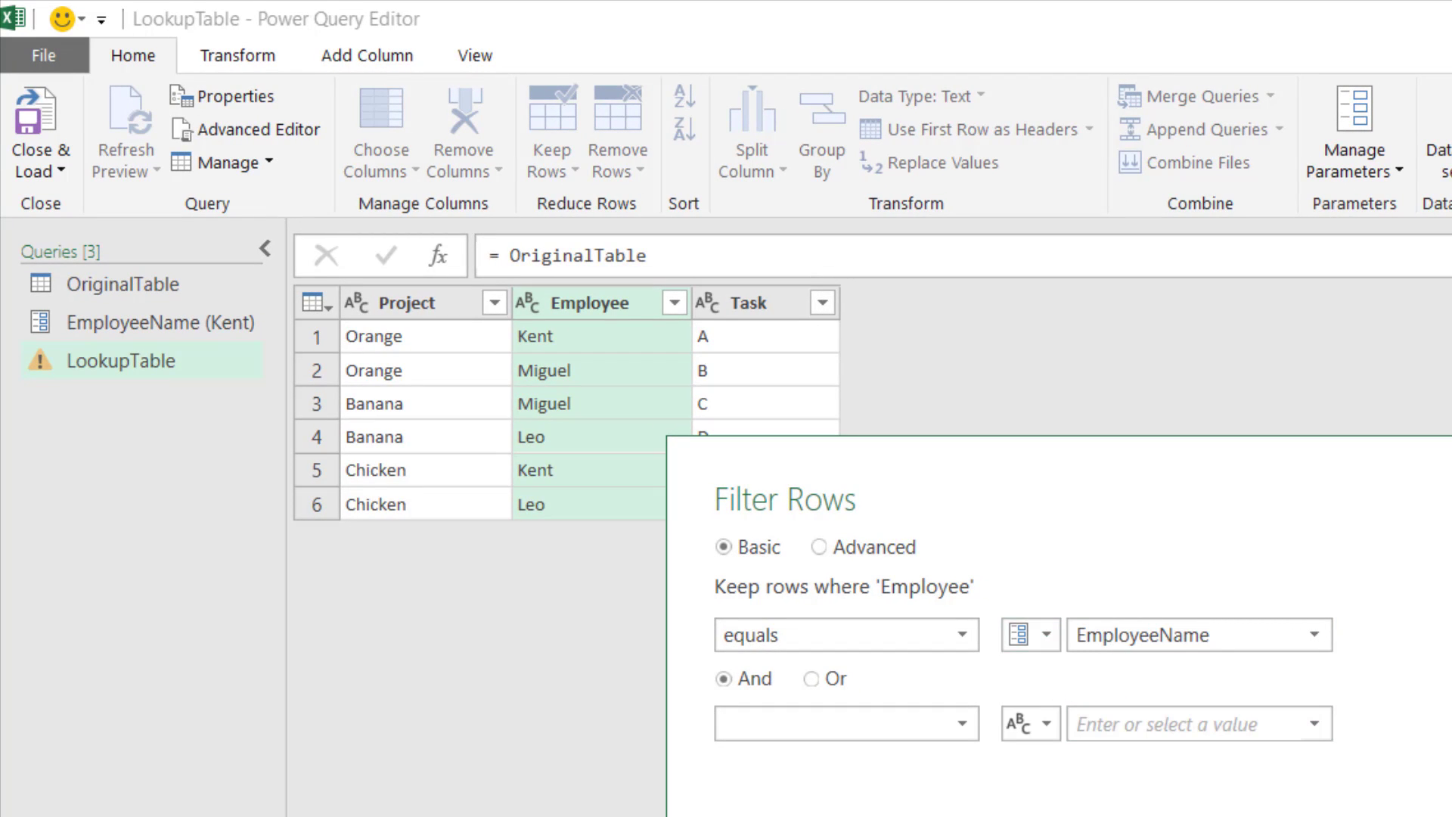
{"action": "key", "text": "Return"}
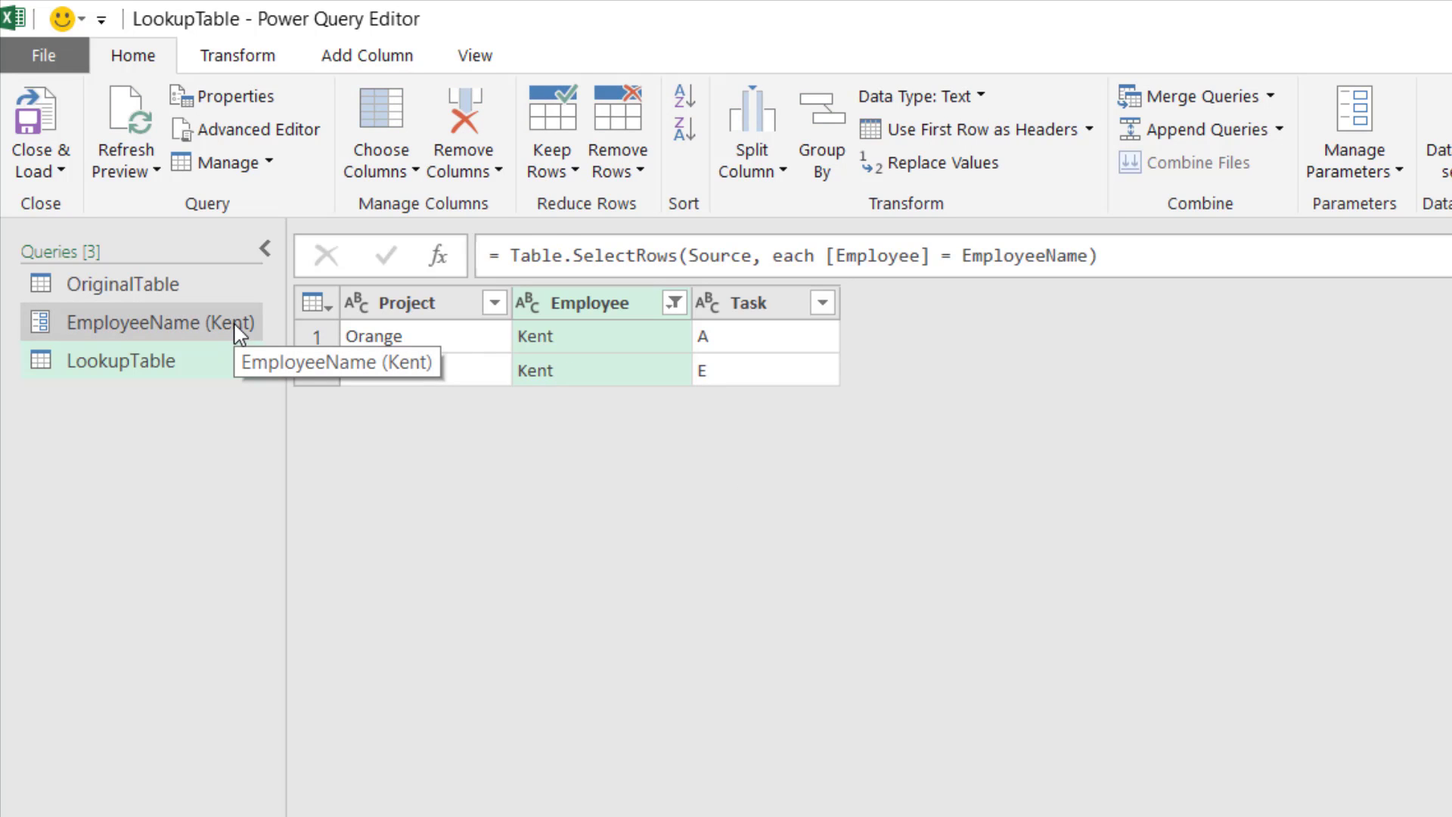
Set the EmployeeName parameter to the name of the employee in row 4 of OriginalTable and check LookupTable
{"action": "left_click", "coordinate": [194, 323]}
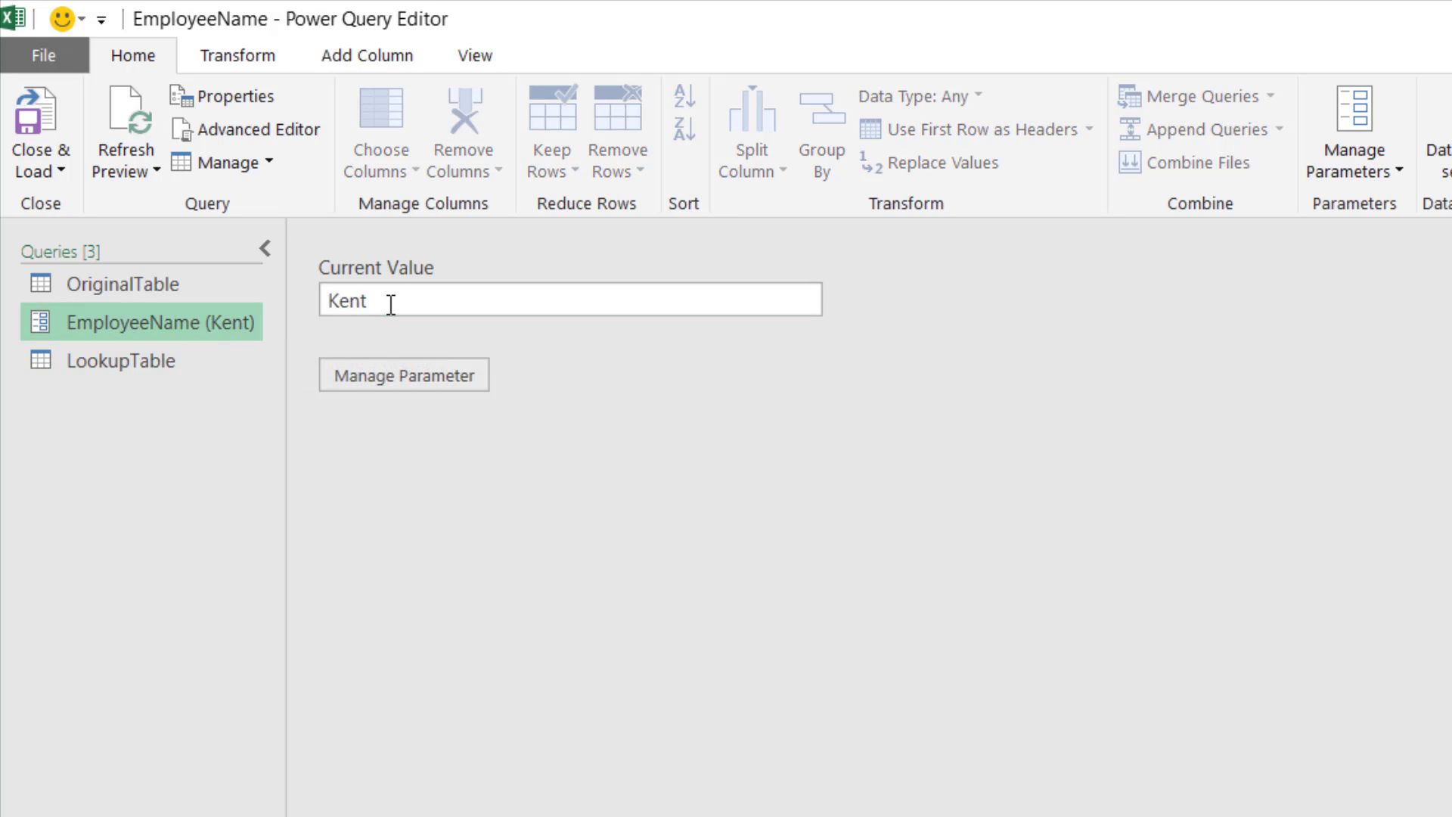
{"action": "type", "text": "Leo"}
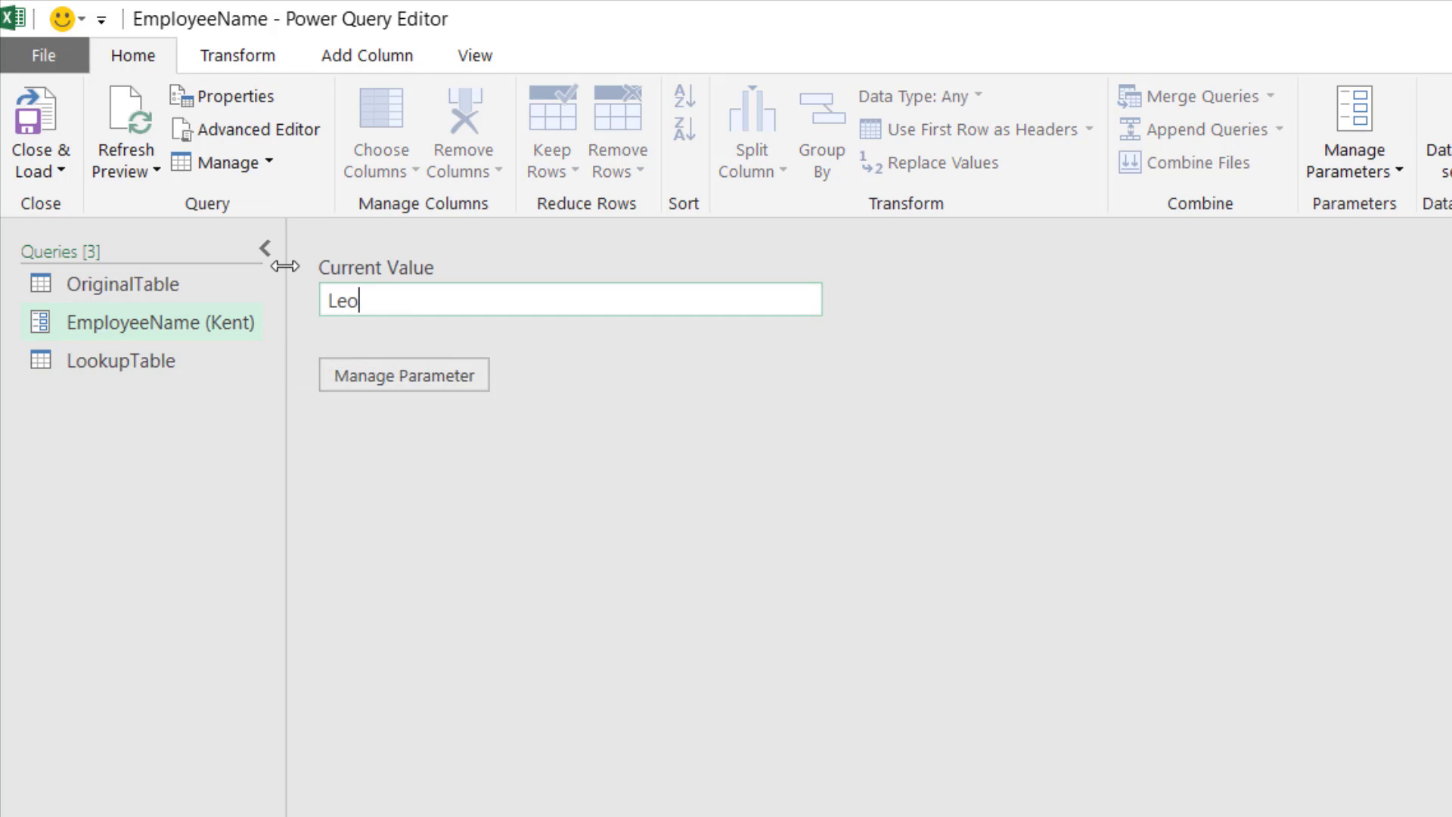
{"action": "left_click", "coordinate": [213, 376]}
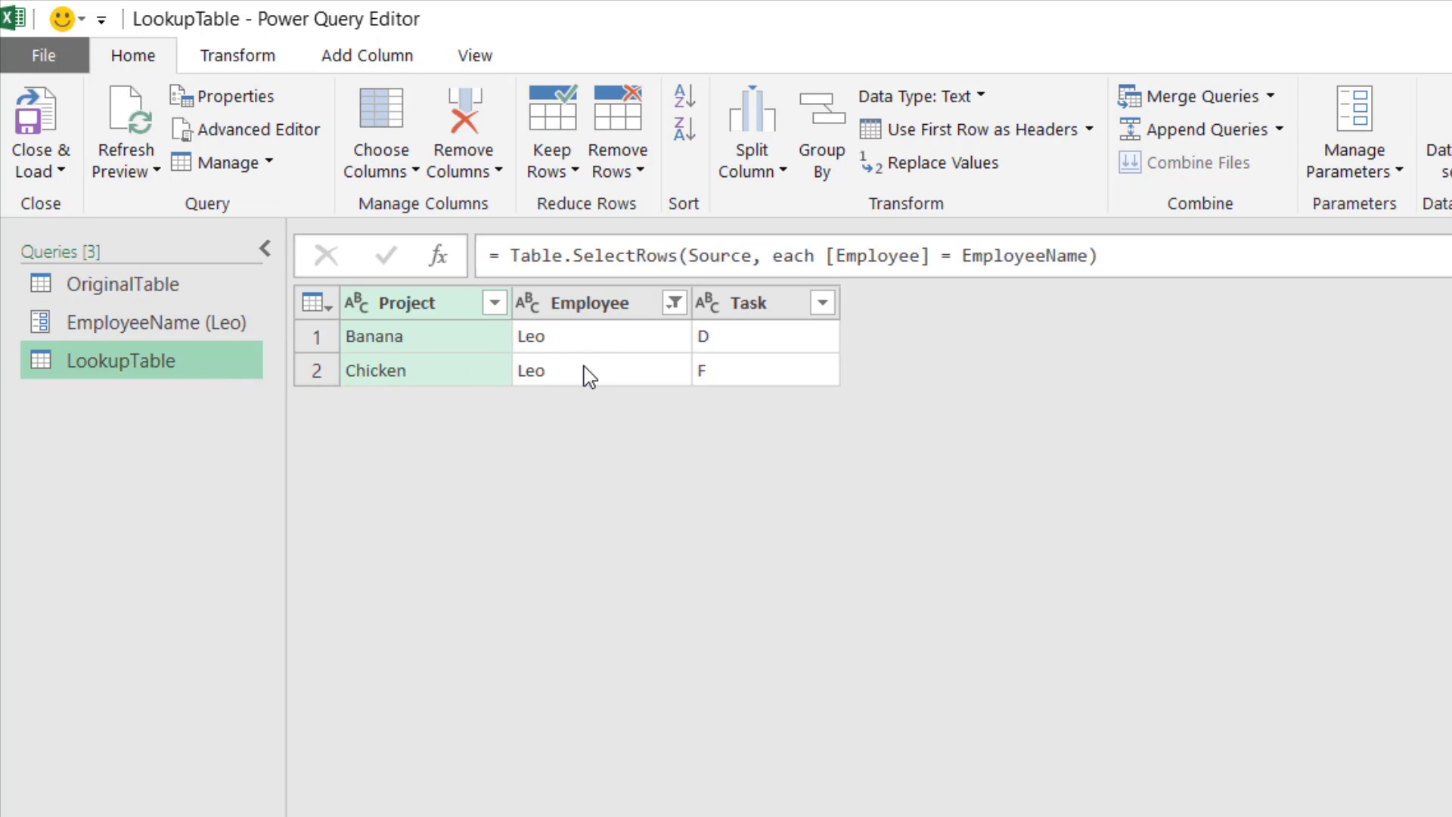
Create another query that references OriginalTable and name it FinalReport
{"action": "left_click", "coordinate": [174, 289]}
{"action": "right_click", "coordinate": [176, 293]}
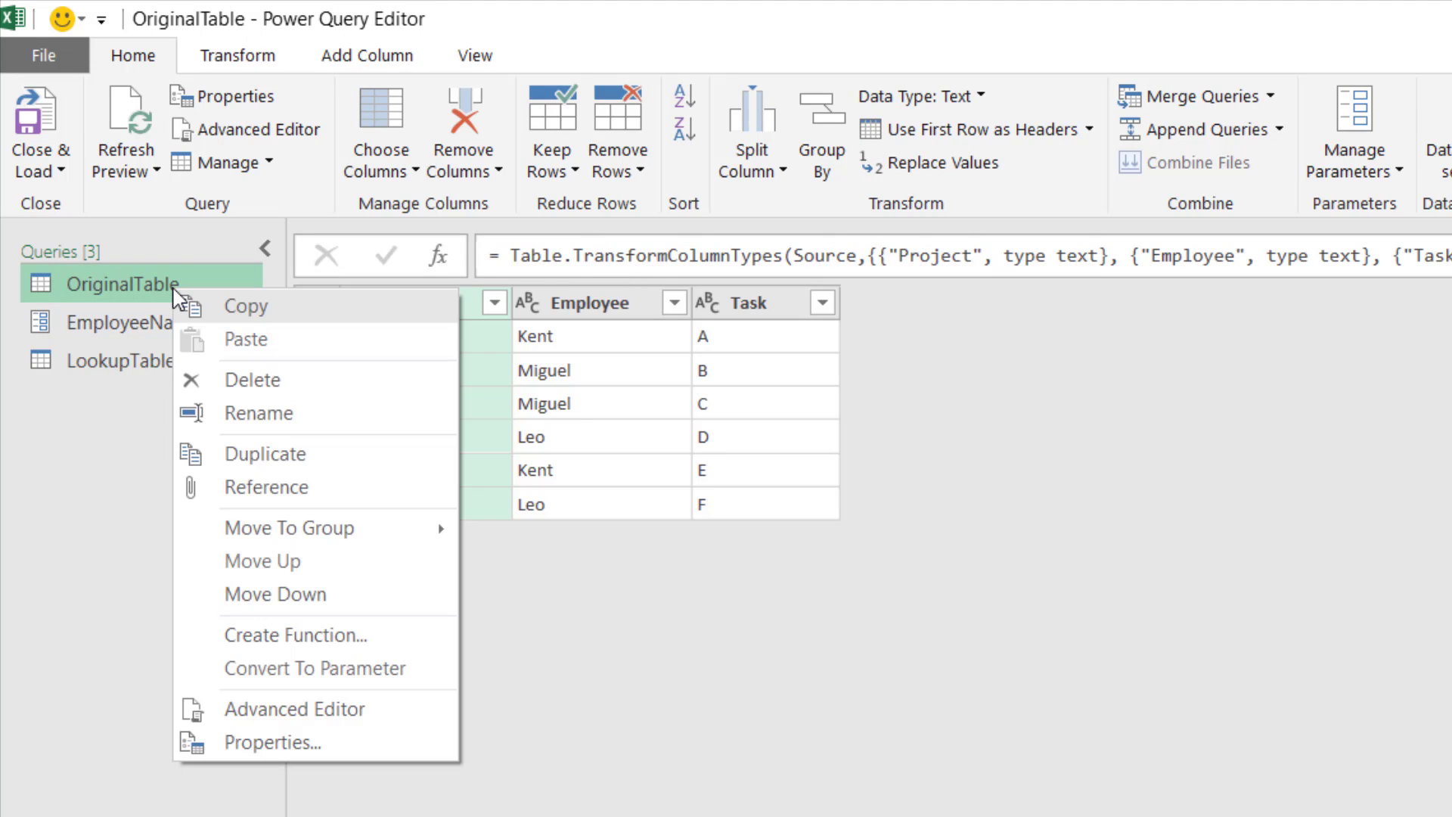
{"action": "left_click", "coordinate": [257, 487]}
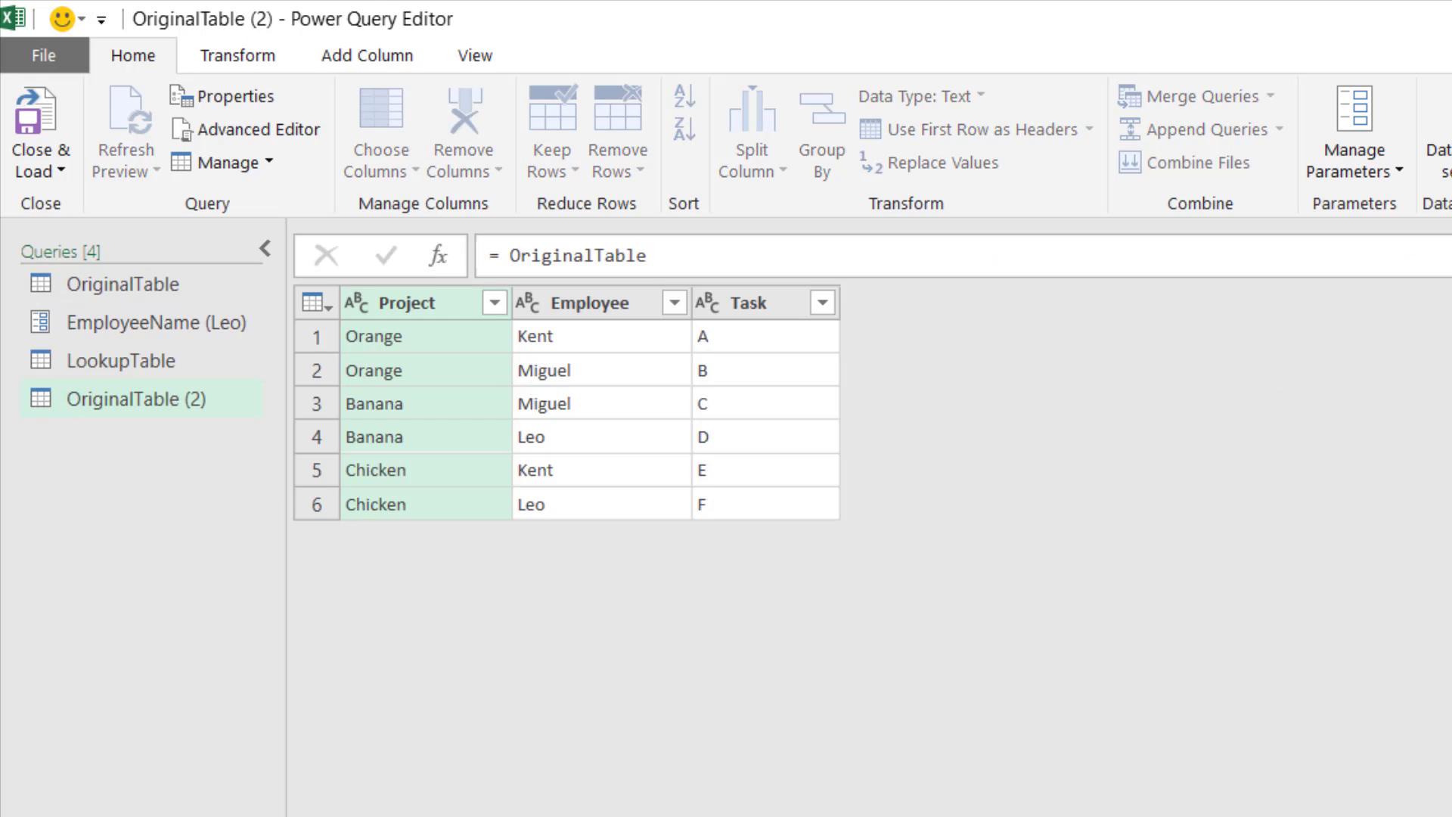
{"action": "type", "text": "FinalReport"}
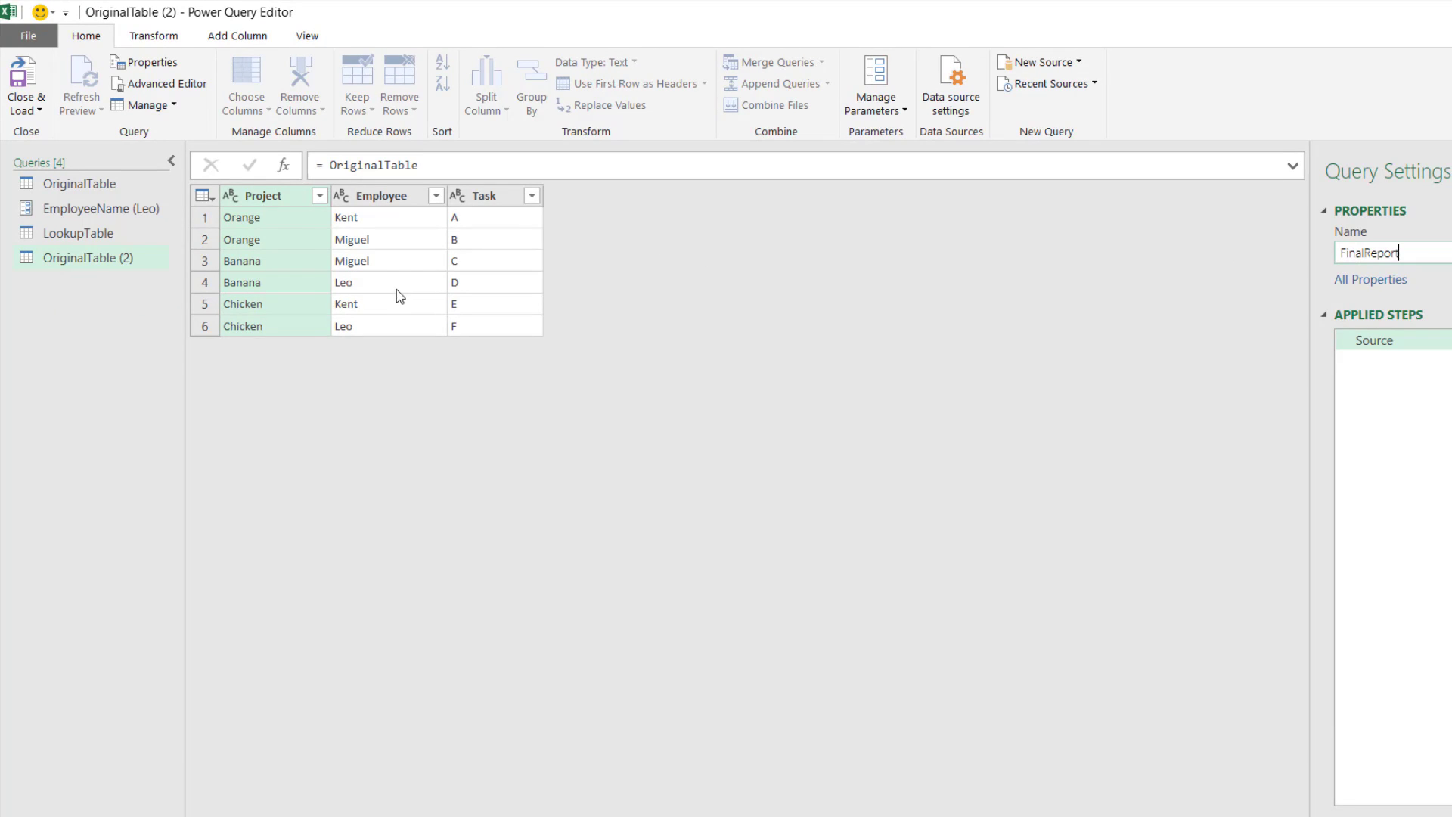
{"action": "key", "text": "Return"}
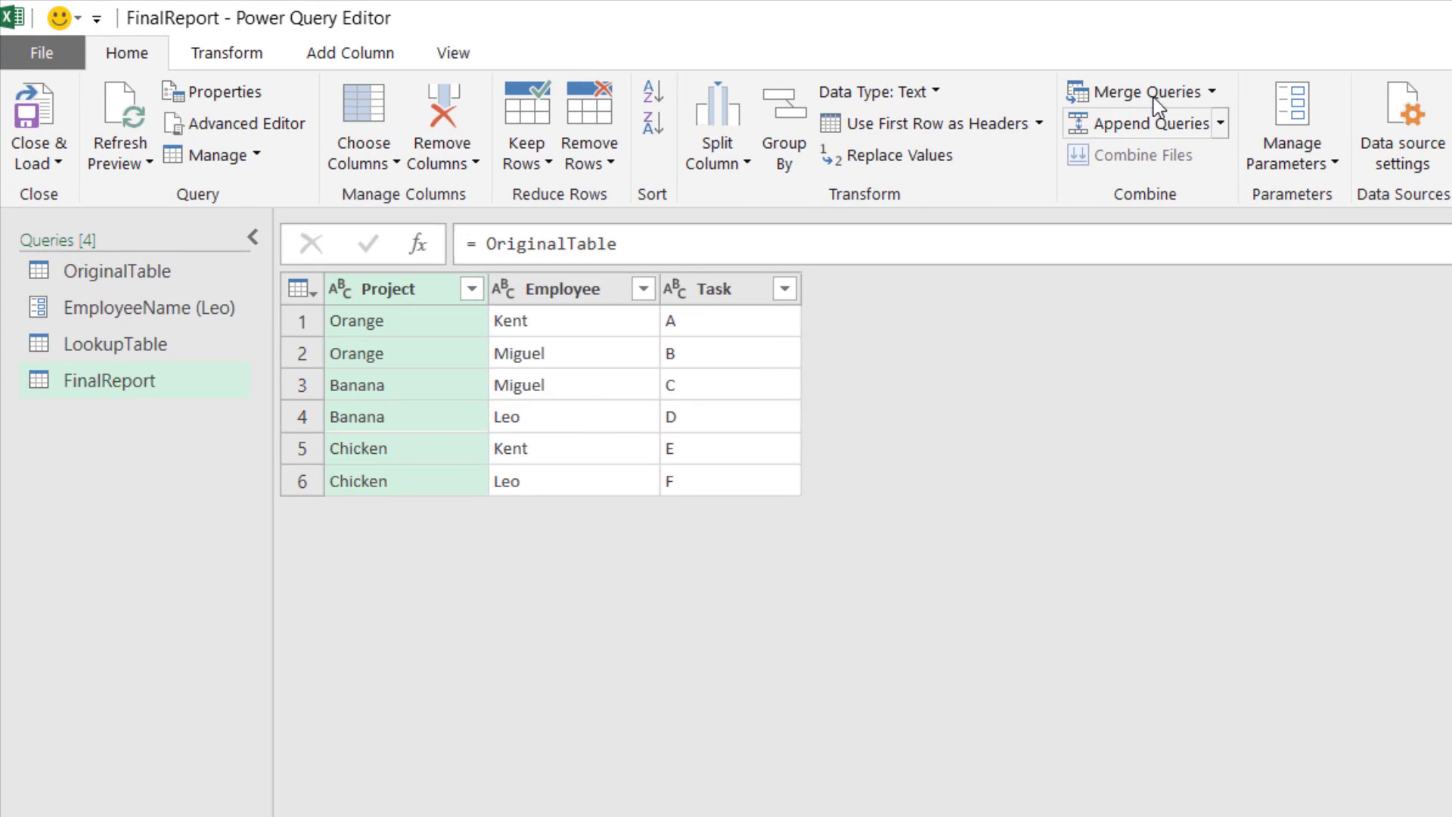
Set up a merge of FinalReport with LookupTable, matching the Project column in both tables
{"action": "left_click", "coordinate": [1213, 92]}
{"action": "left_click", "coordinate": [1212, 126]}
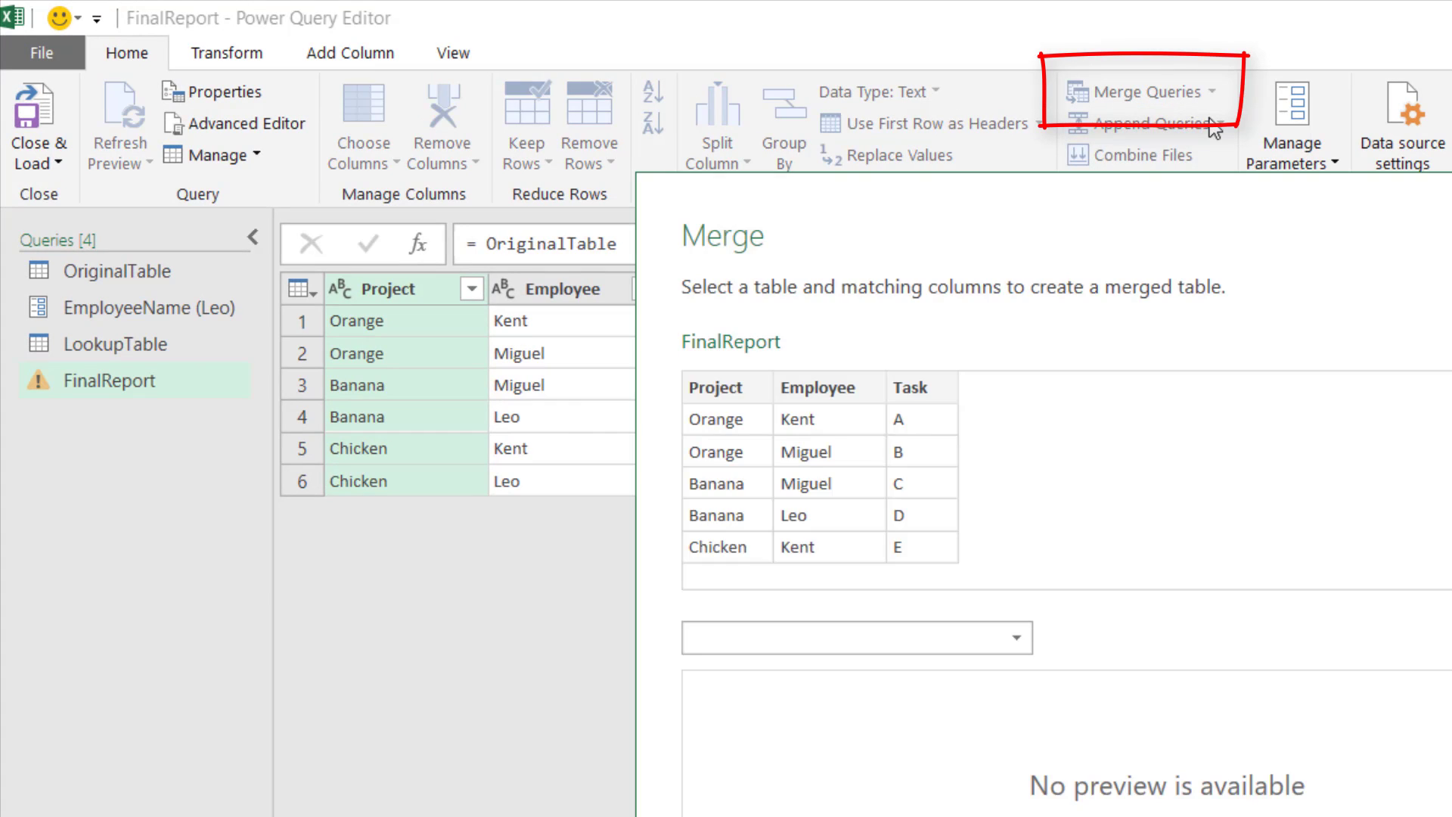
{"action": "left_click", "coordinate": [728, 638]}
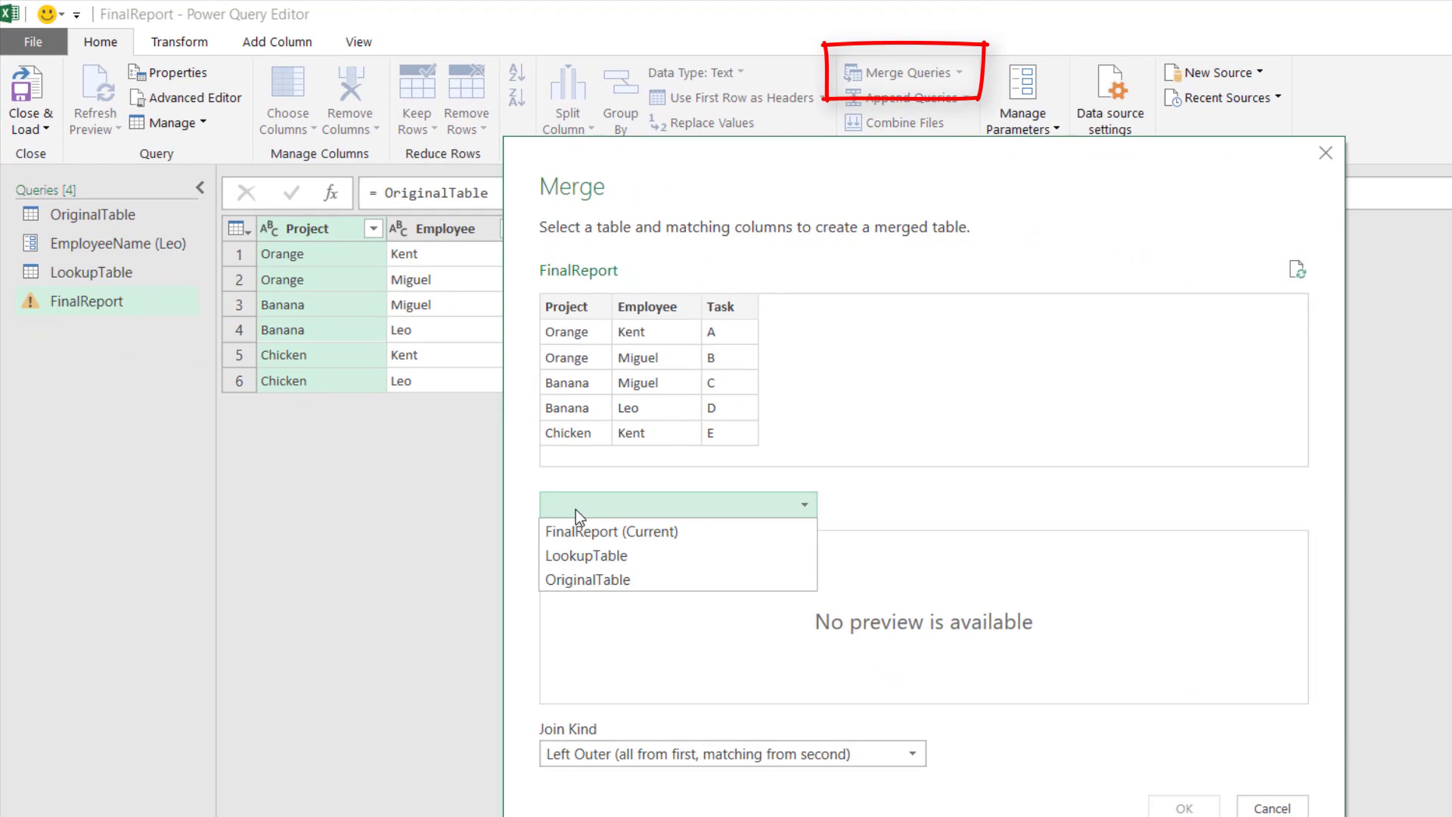
{"action": "left_click", "coordinate": [572, 556]}
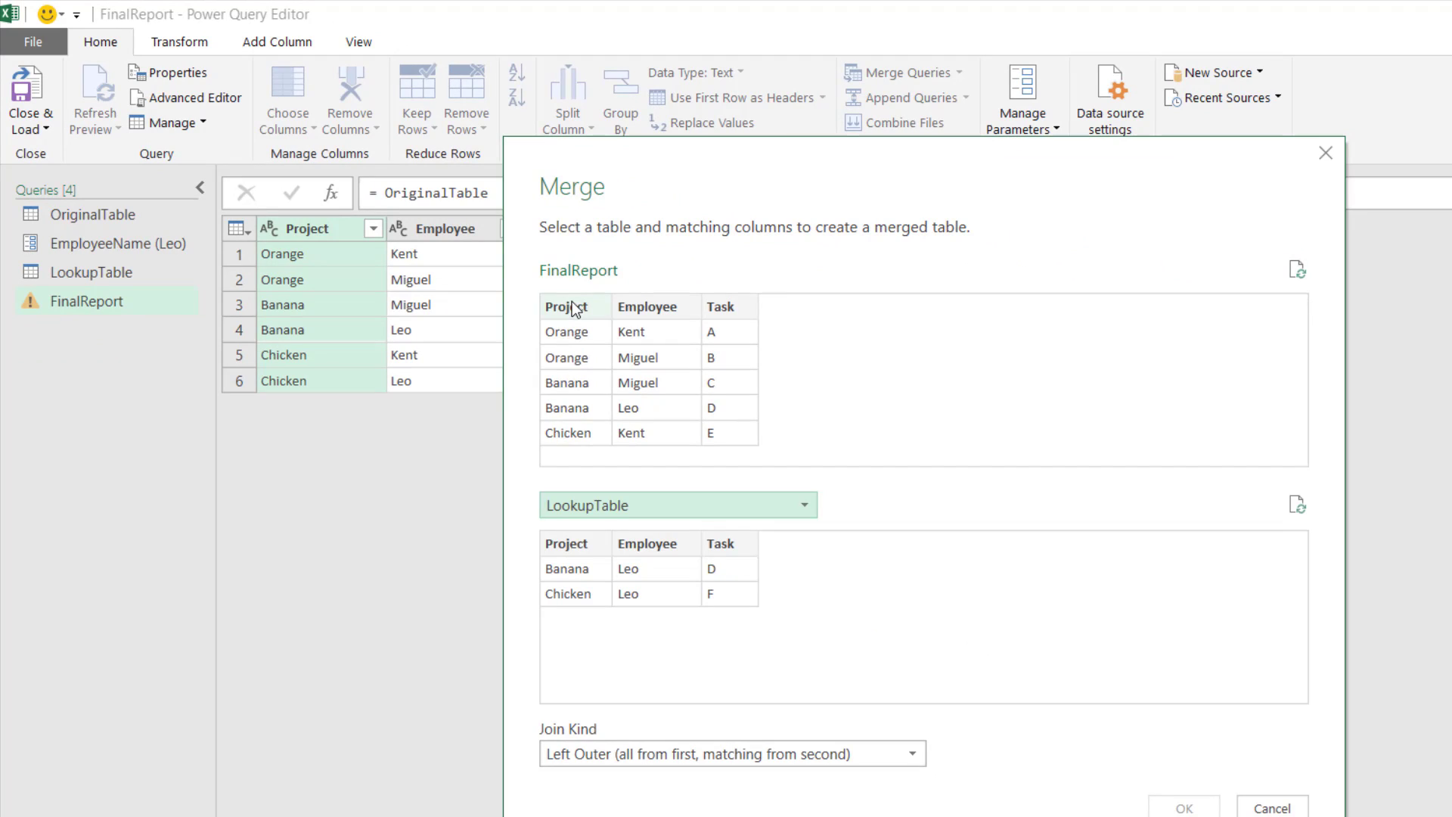
{"action": "left_click", "coordinate": [572, 304]}
{"action": "left_click", "coordinate": [575, 539]}
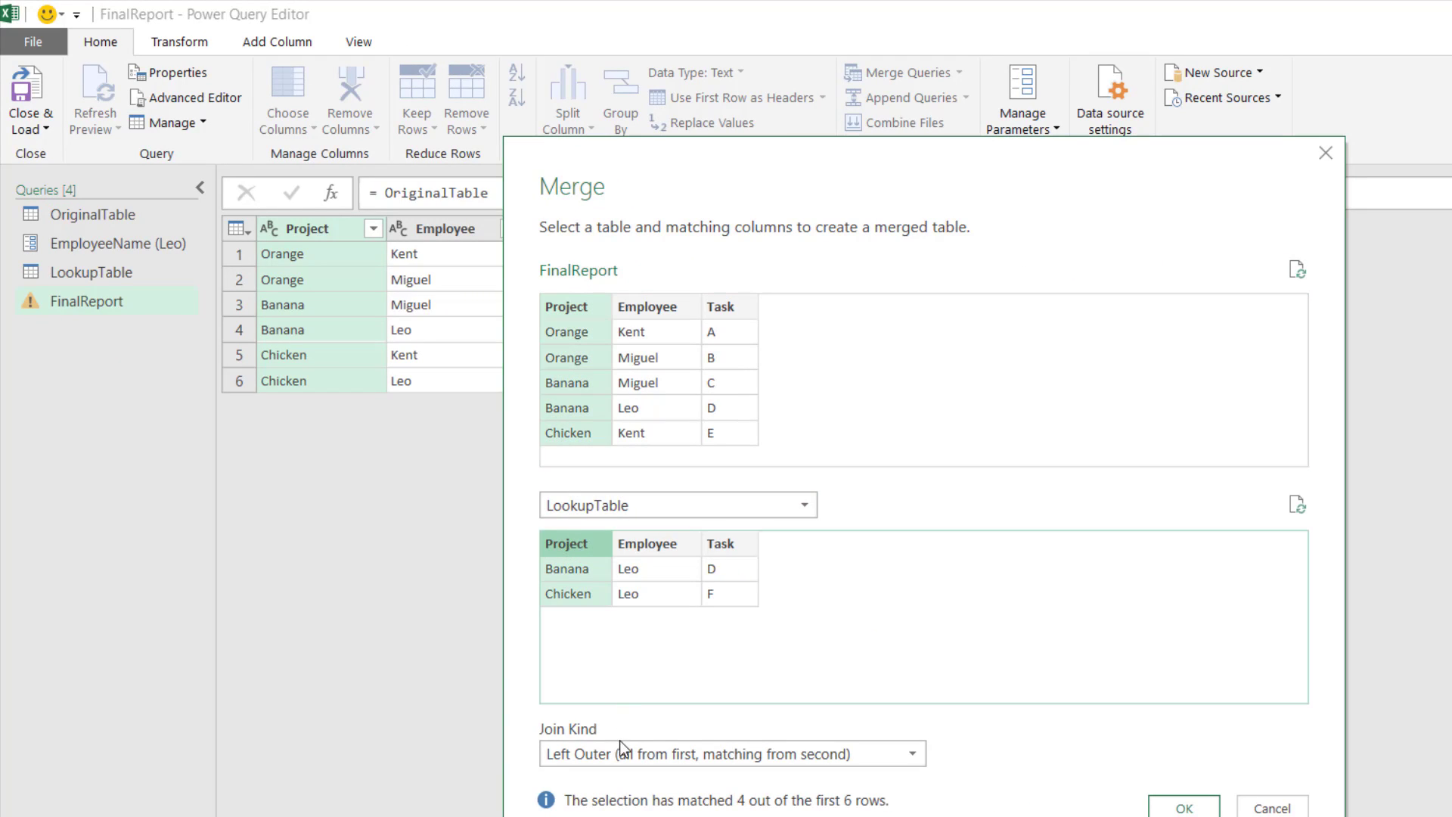
Set the merge's join kind to Right Outer (all from second, matching from first) and apply it
{"action": "left_click", "coordinate": [621, 759]}
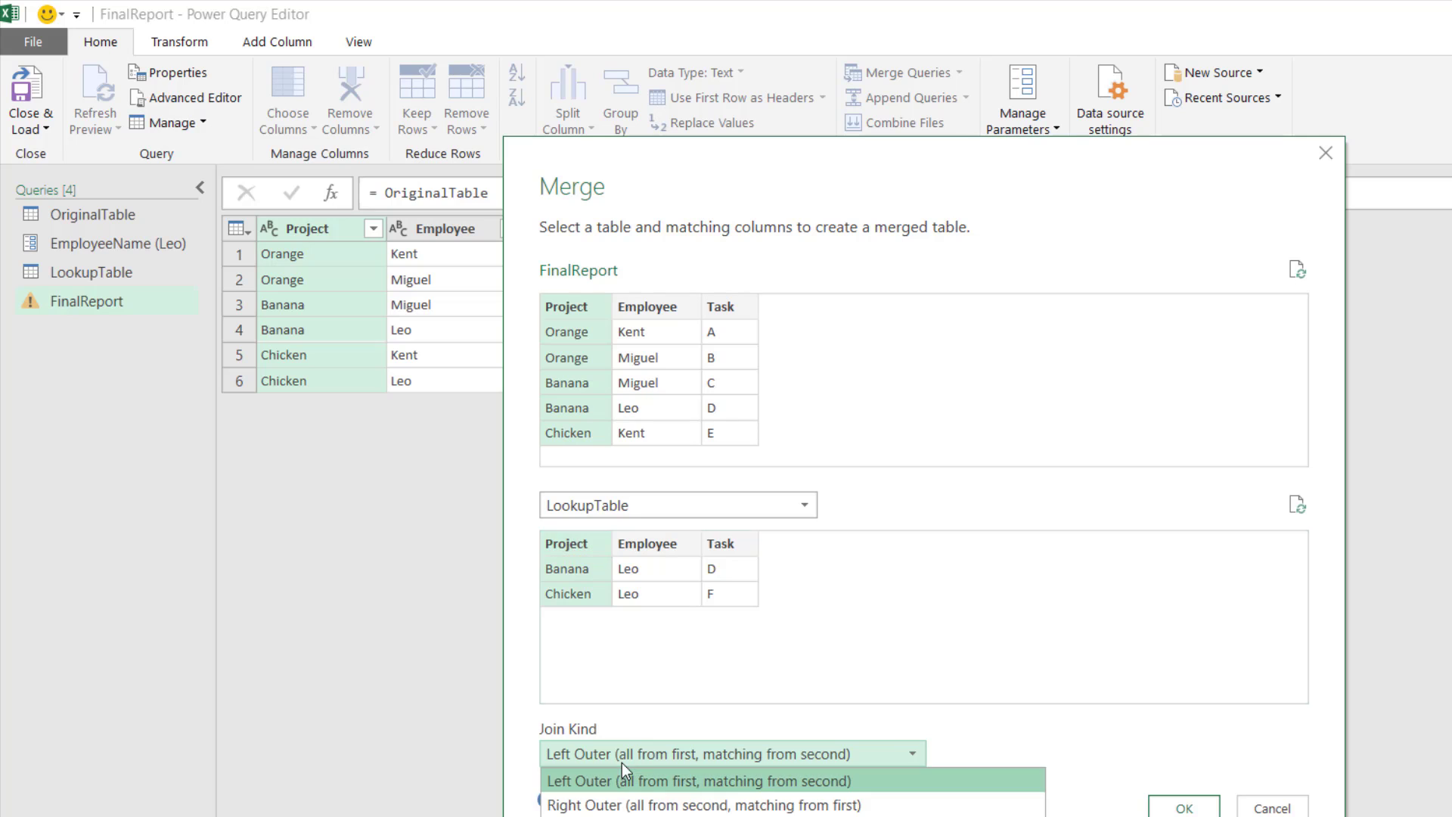
{"action": "left_click", "coordinate": [609, 804]}
{"action": "left_click_drag", "start_coordinate": [597, 168], "coordinate": [670, 183]}
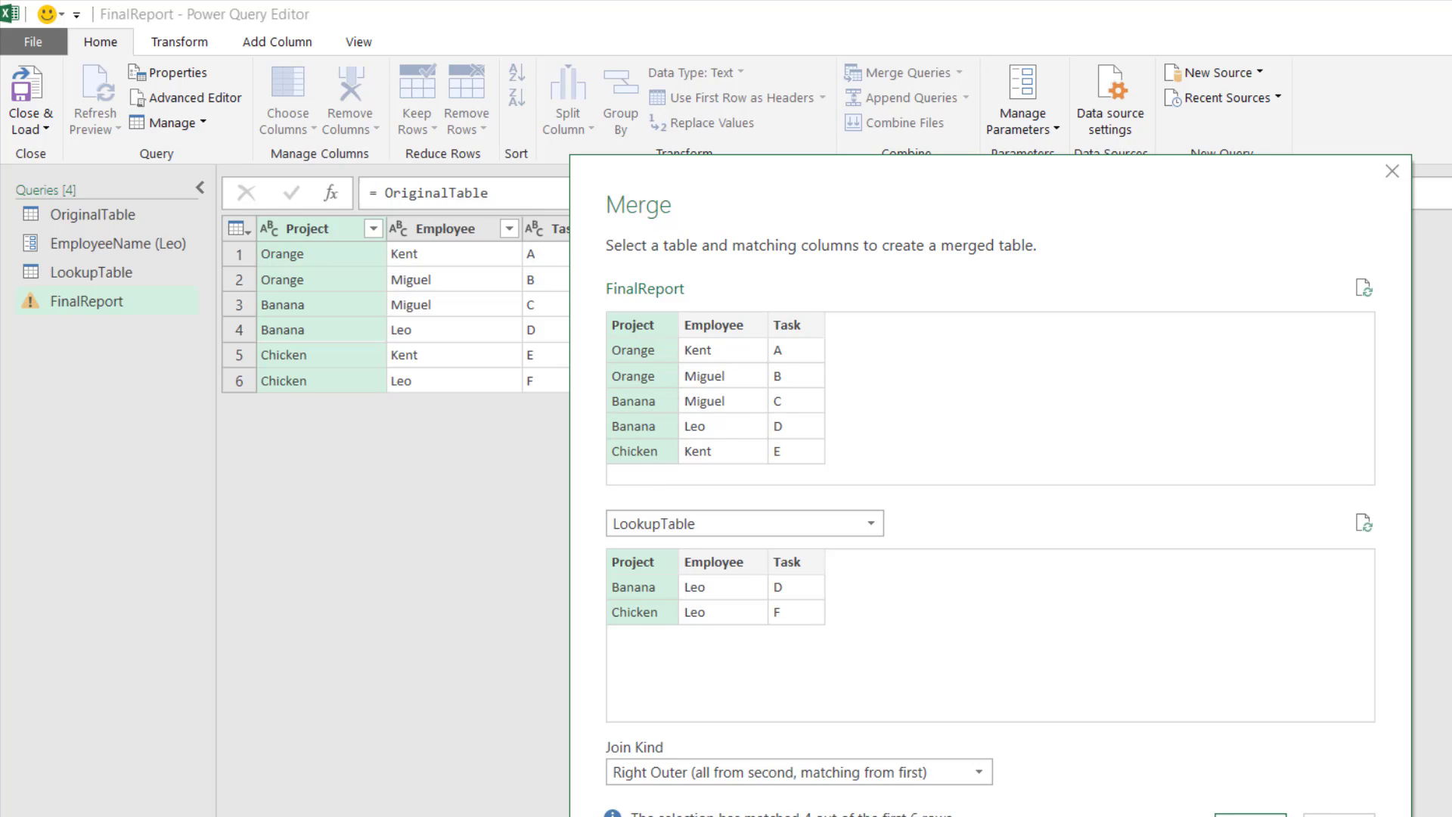
{"action": "left_click", "coordinate": [1250, 815]}
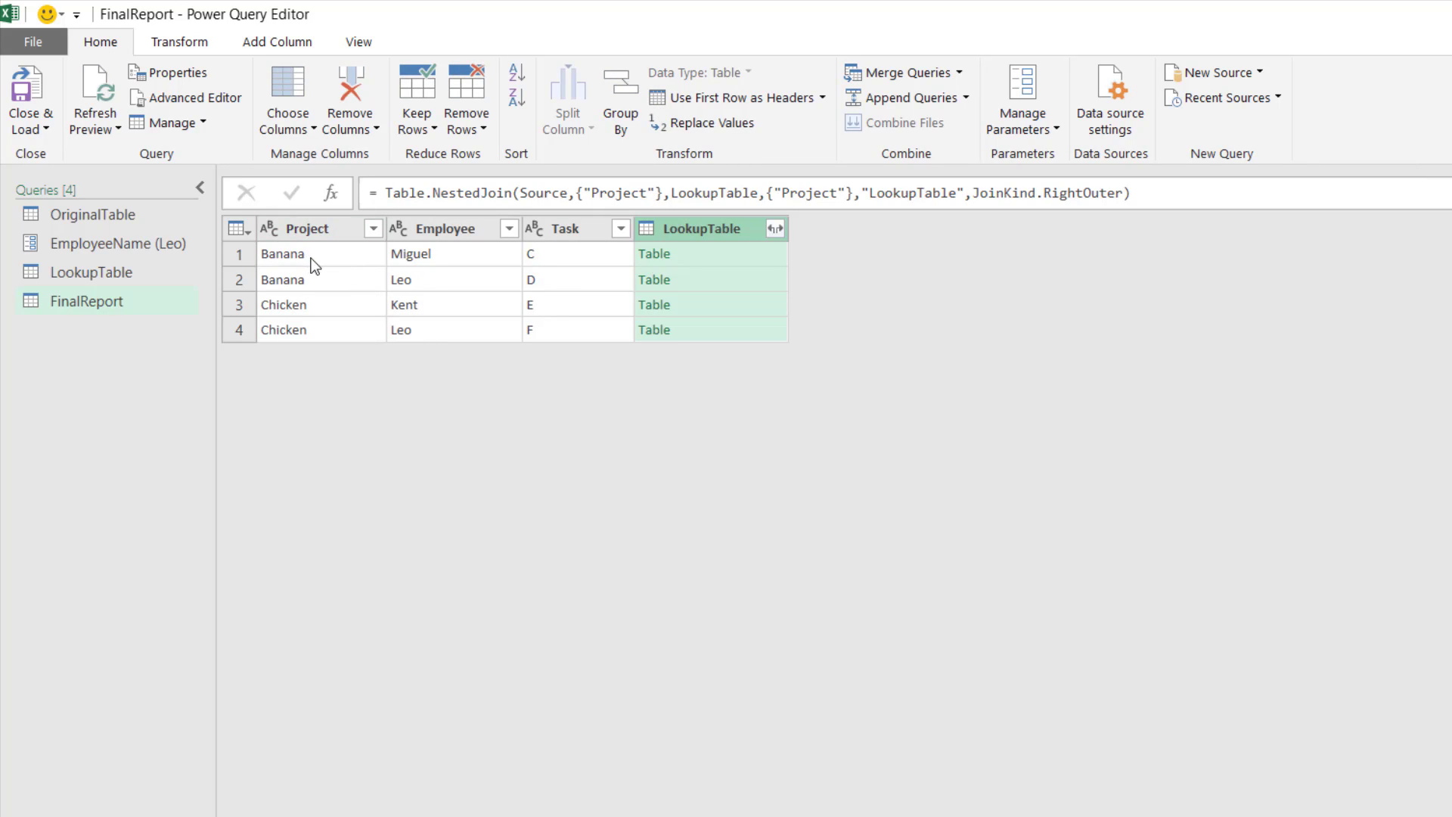
Remove the nested LookupTable column from FinalReport, leaving only Project, Employee and Task
{"action": "left_click", "coordinate": [716, 254]}
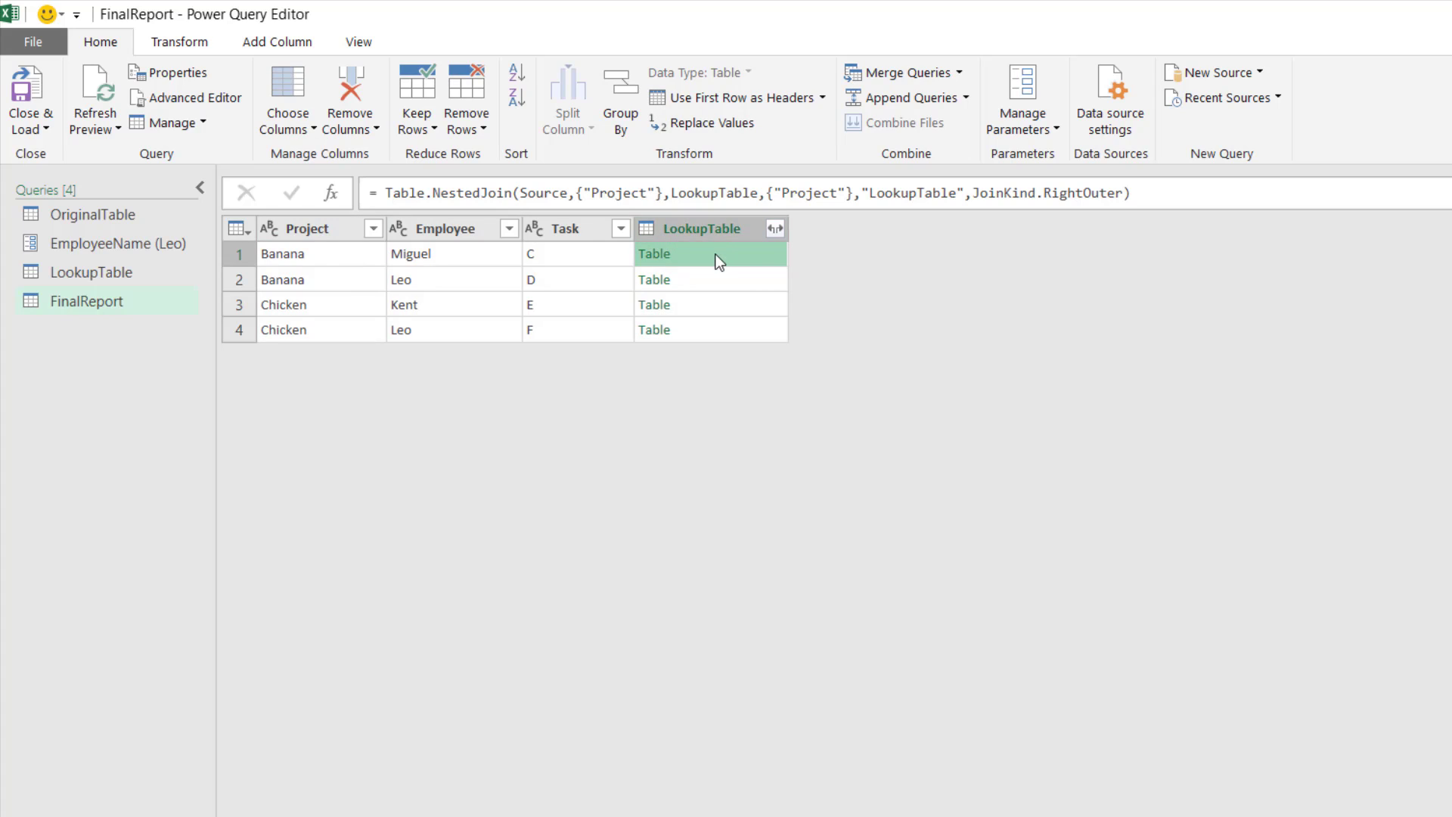
{"action": "left_click", "coordinate": [715, 276]}
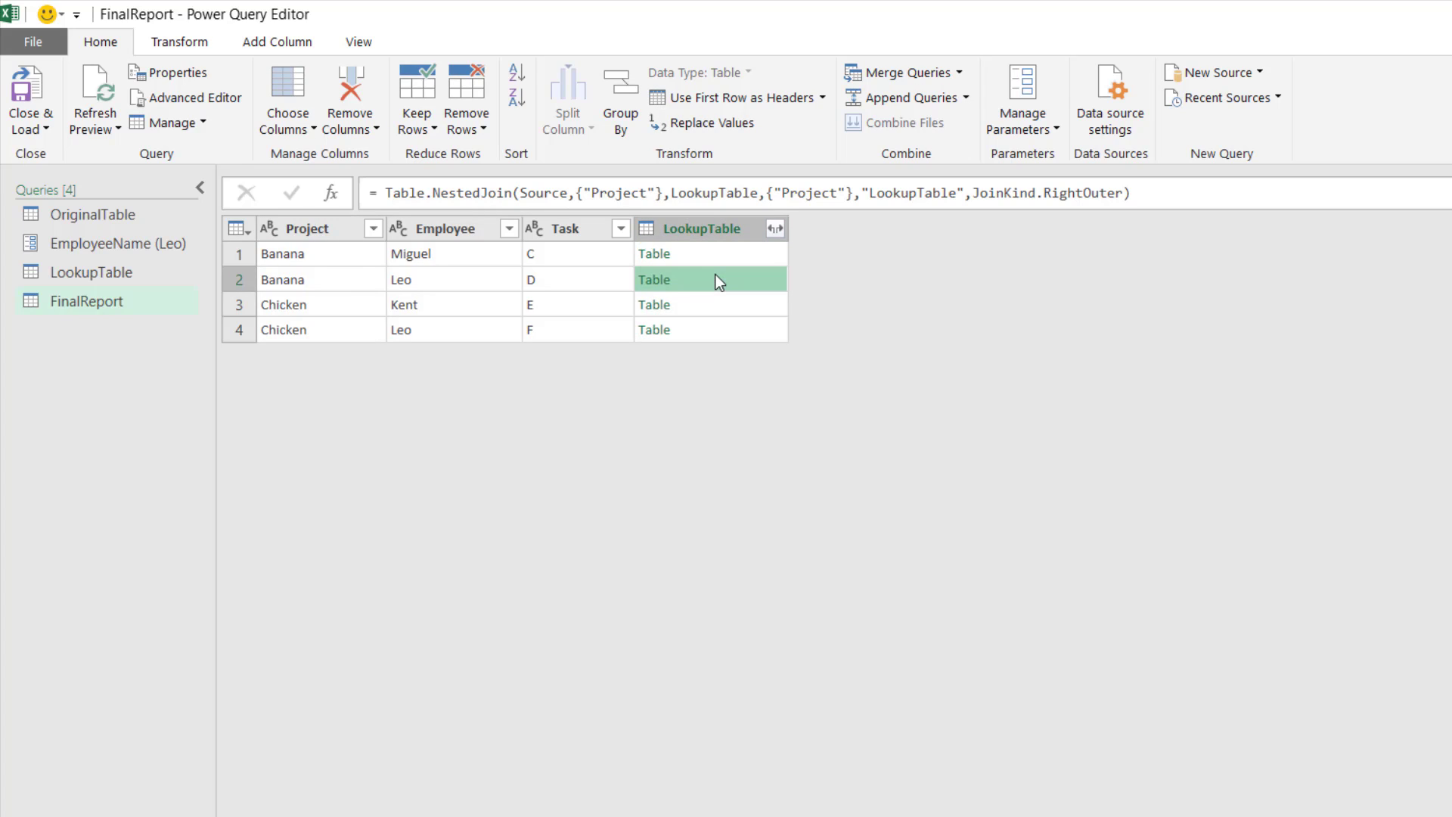
{"action": "left_click", "coordinate": [705, 227]}
{"action": "right_click", "coordinate": [704, 227]}
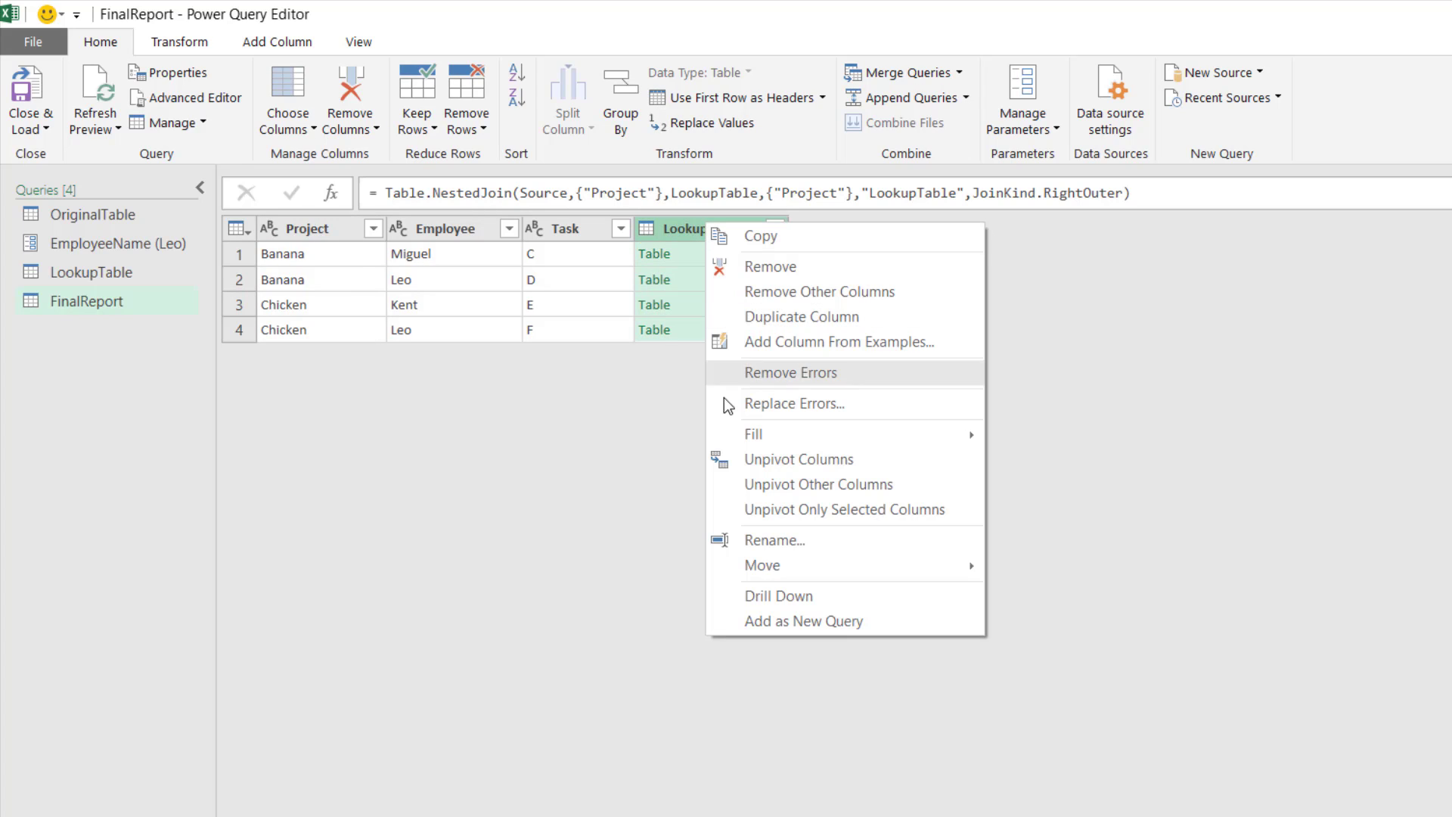
{"action": "left_click", "coordinate": [773, 264]}
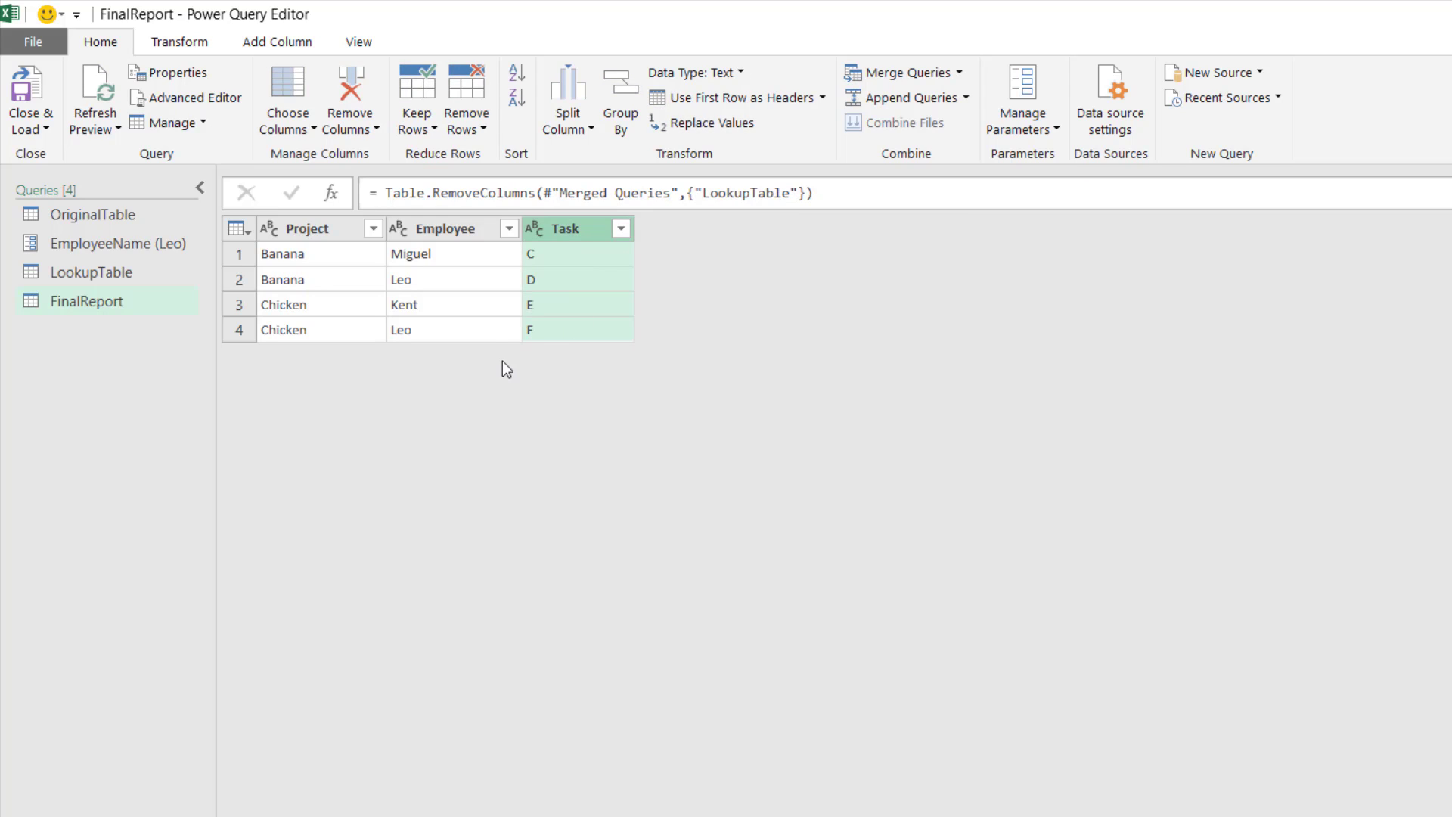